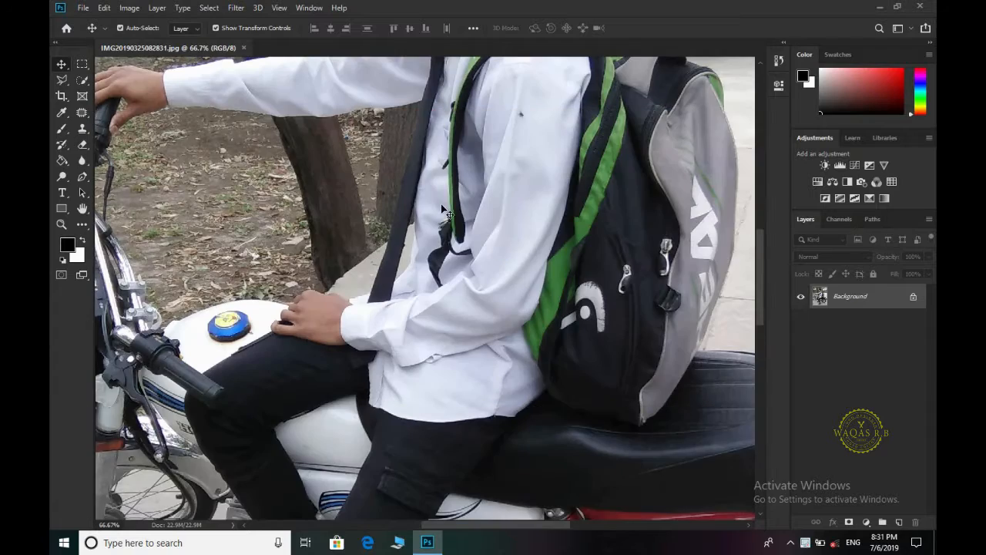
Remove the dark spot on the upper shirt sleeve with the Spot Healing Brush at size 35
{"action": "scroll", "coordinate": [455, 220], "scroll_direction": "up", "scroll_amount": 5}
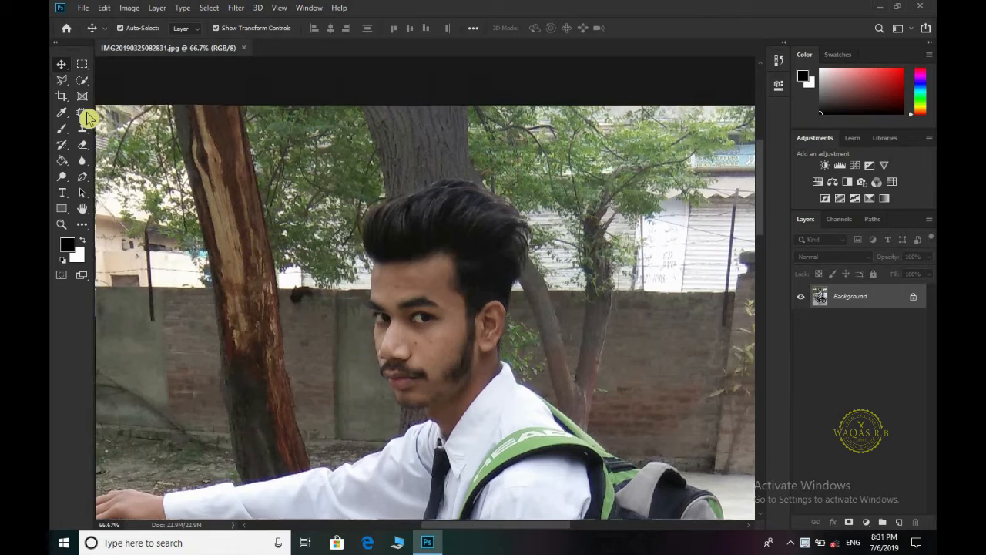
{"action": "right_click", "coordinate": [83, 112]}
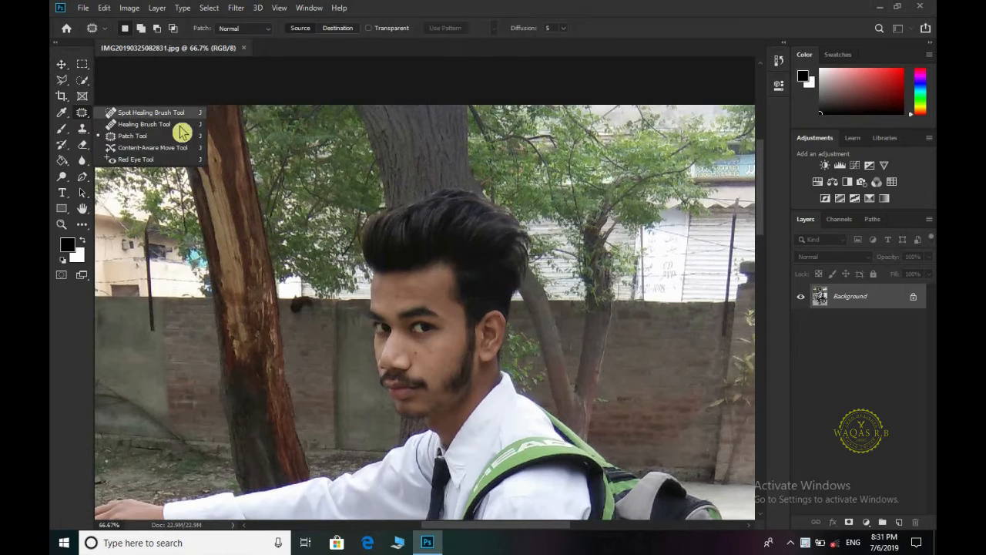
{"action": "left_click", "coordinate": [151, 112]}
{"action": "scroll", "coordinate": [423, 309], "scroll_direction": "down", "scroll_amount": 3}
{"action": "scroll", "coordinate": [424, 289], "scroll_direction": "down", "scroll_amount": 4}
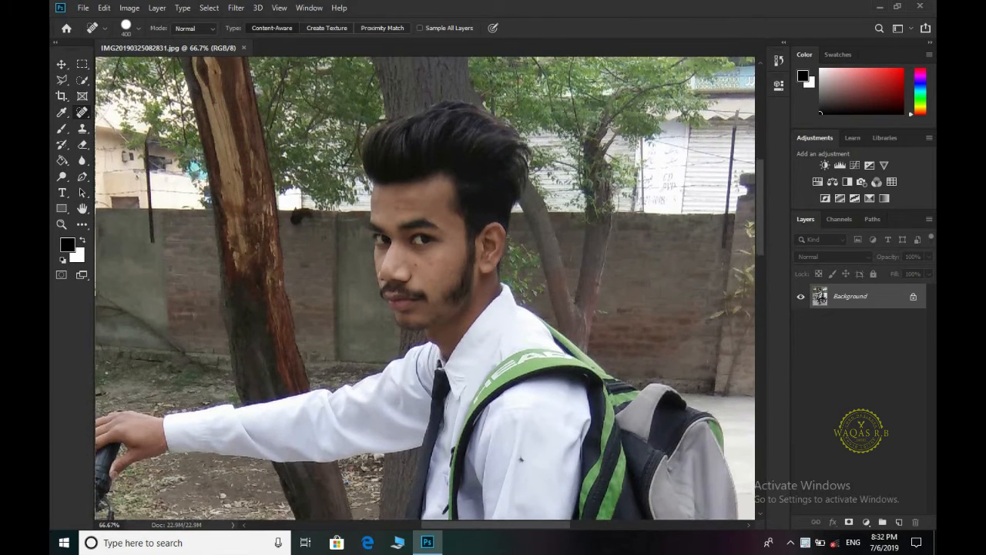
{"action": "key", "text": "bracketleft"}
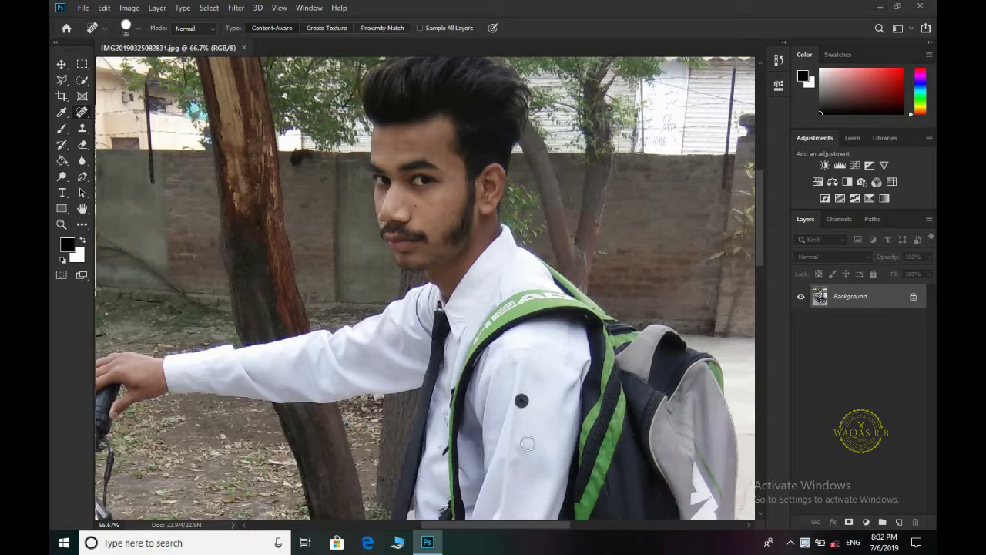
Heal the blemishes on the cheek with the Spot Healing Brush at size 20
{"action": "key", "text": "ctrl+plus"}
{"action": "key", "text": "ctrl+plus"}
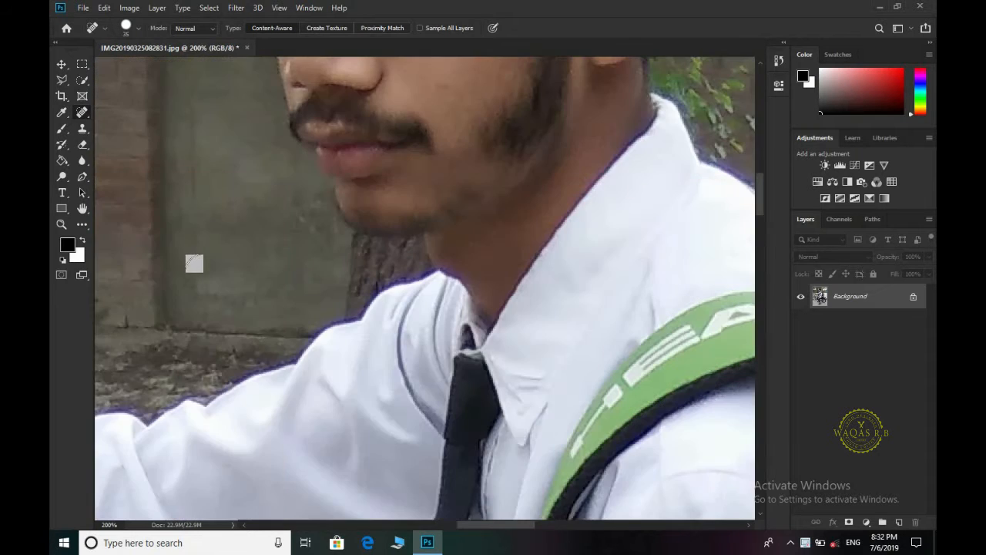
{"action": "scroll", "coordinate": [391, 194], "scroll_direction": "up", "scroll_amount": 6}
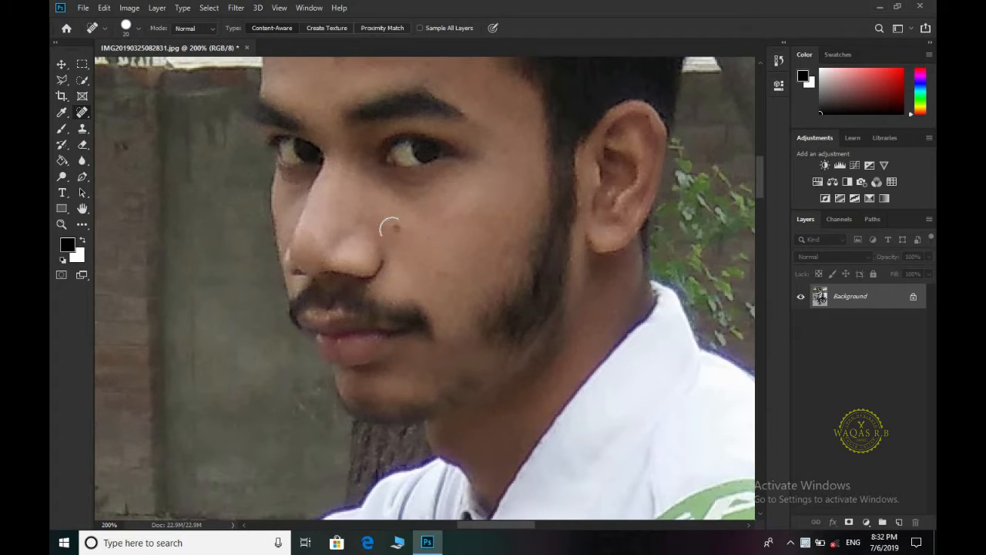
{"action": "left_click", "coordinate": [507, 231]}
{"action": "scroll", "coordinate": [432, 247], "scroll_direction": "up", "scroll_amount": 3}
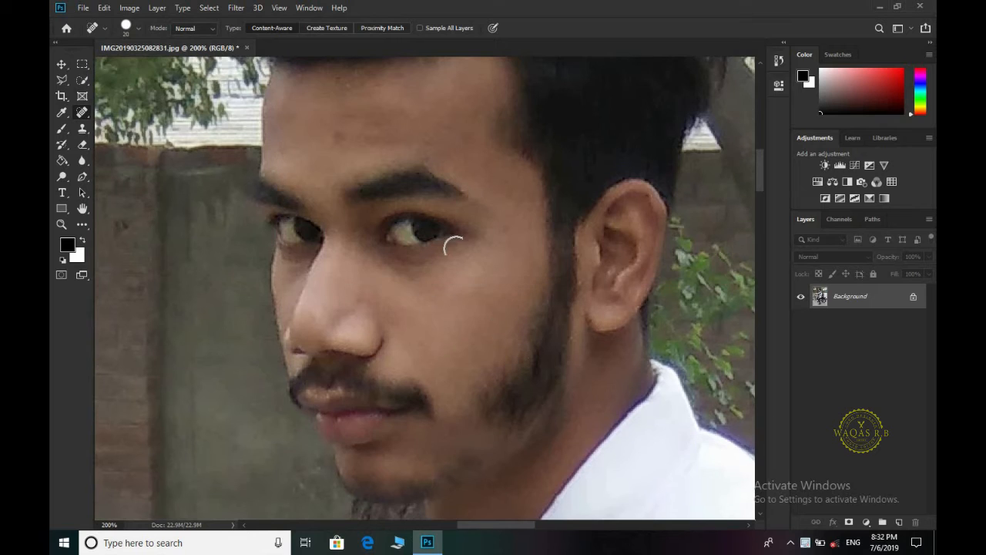
Heal the remaining blemishes across the forehead and beside the eye with the Spot Healing Brush
{"action": "scroll", "coordinate": [353, 158], "scroll_direction": "up", "scroll_amount": 1}
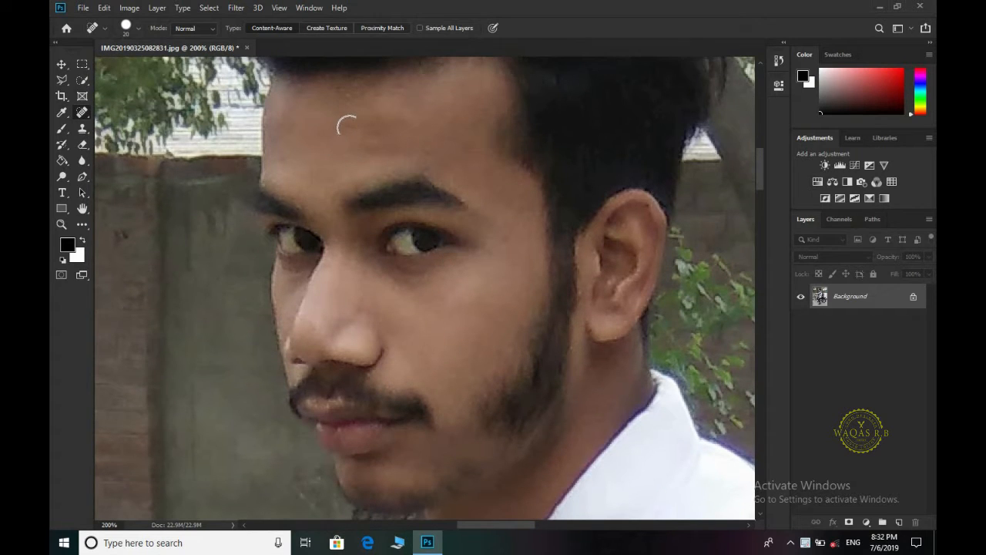
{"action": "left_click_drag", "start_coordinate": [357, 146], "coordinate": [400, 148]}
{"action": "left_click", "coordinate": [424, 148]}
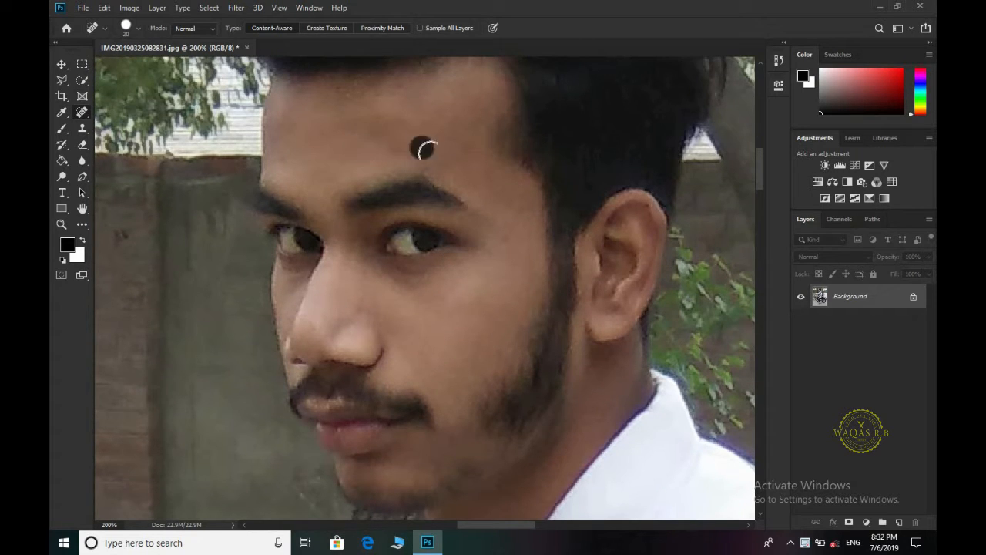
{"action": "left_click", "coordinate": [348, 143]}
{"action": "left_click", "coordinate": [280, 153]}
{"action": "scroll", "coordinate": [551, 297], "scroll_direction": "down", "scroll_amount": 1}
{"action": "left_click", "coordinate": [506, 213]}
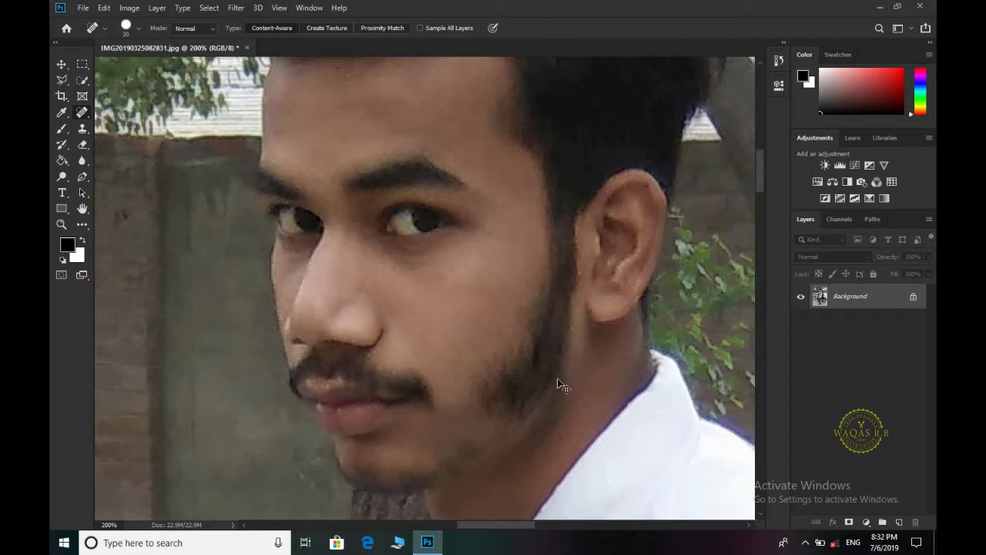
Duplicate the Background layer and smooth the forehead skin on the copy with the Mixer Brush at size 35
{"action": "key", "text": "ctrl+j"}
{"action": "left_click_drag", "start_coordinate": [60, 128], "coordinate": [97, 169]}
{"action": "left_click", "coordinate": [116, 164]}
{"action": "scroll", "coordinate": [425, 289], "scroll_direction": "up", "scroll_amount": 2}
{"action": "key", "text": "bracketright"}
{"action": "key", "text": "bracketright"}
{"action": "key", "text": "bracketright"}
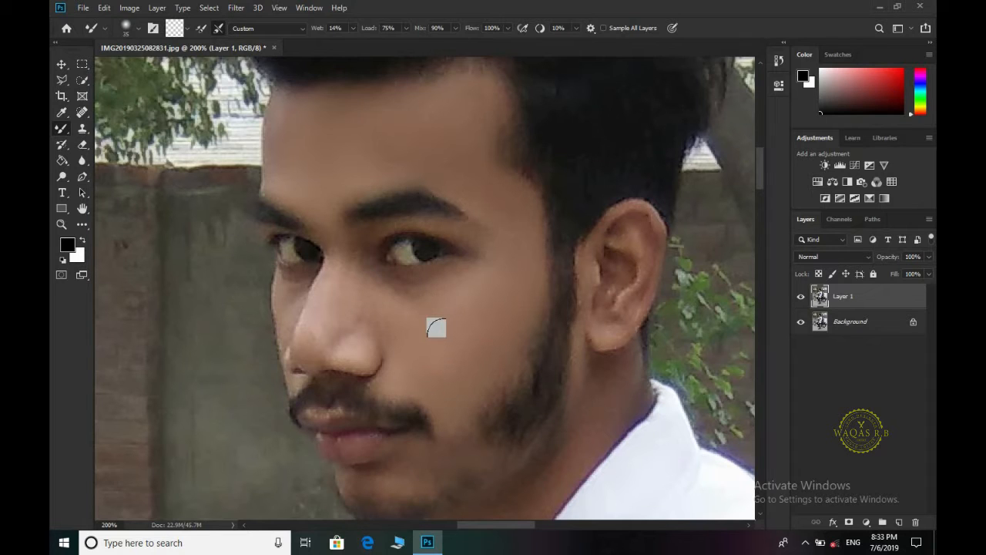
Smooth the skin under the eyes and along the nose using the Mixer Brush at size 15
{"action": "scroll", "coordinate": [436, 327], "scroll_direction": "down", "scroll_amount": 2}
{"action": "key", "text": "ctrl+plus"}
{"action": "scroll", "coordinate": [437, 330], "scroll_direction": "down", "scroll_amount": 2}
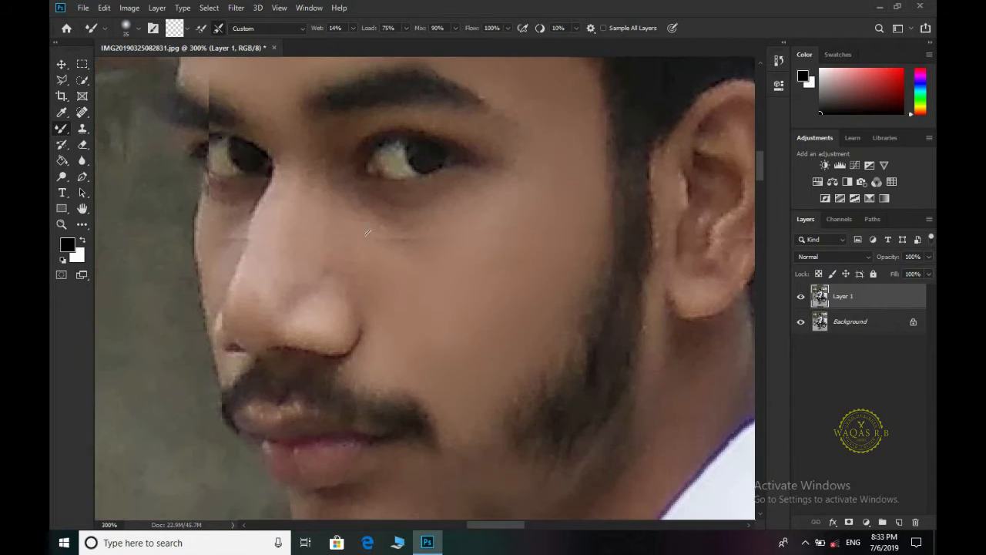
{"action": "key", "text": "bracketleft"}
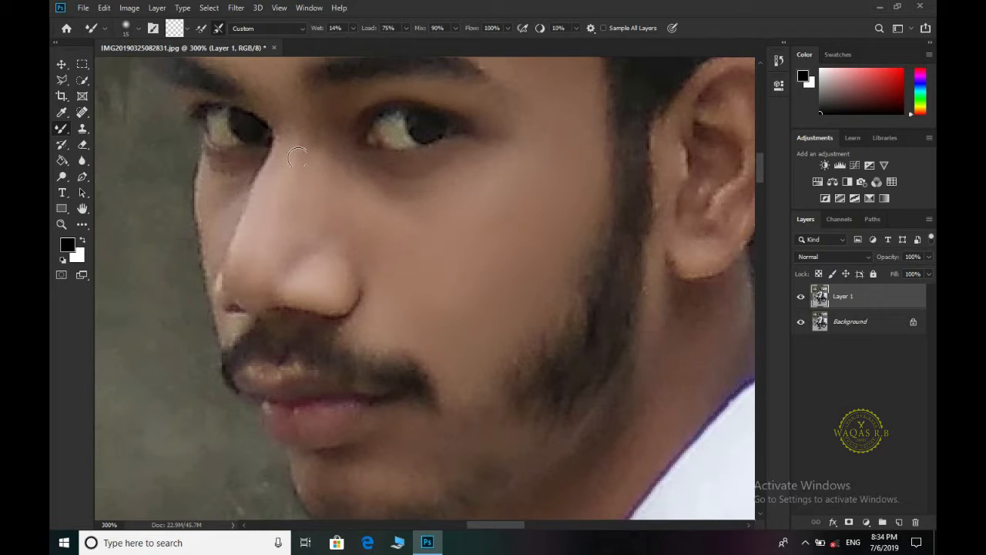
{"action": "scroll", "coordinate": [280, 211], "scroll_direction": "up", "scroll_amount": 1}
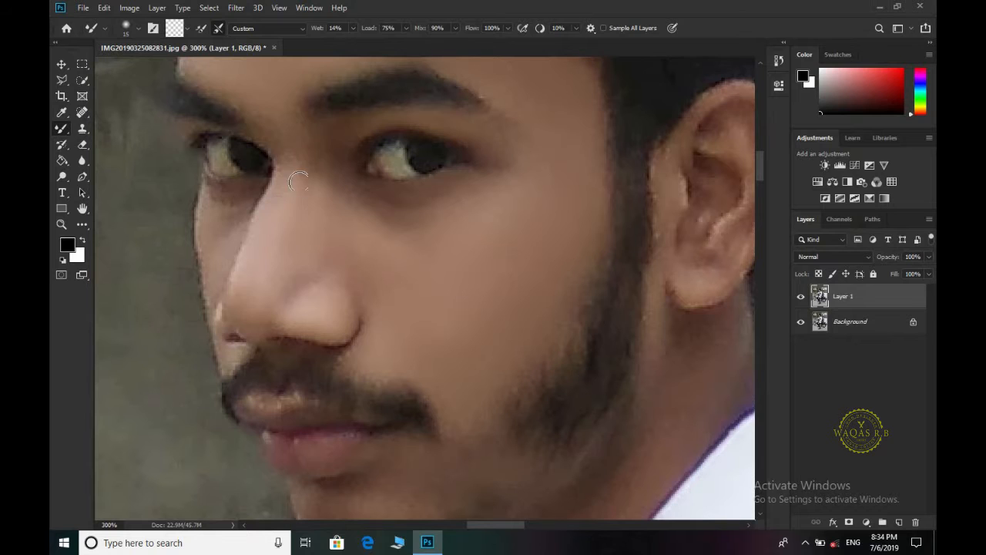
{"action": "scroll", "coordinate": [382, 247], "scroll_direction": "down", "scroll_amount": 1}
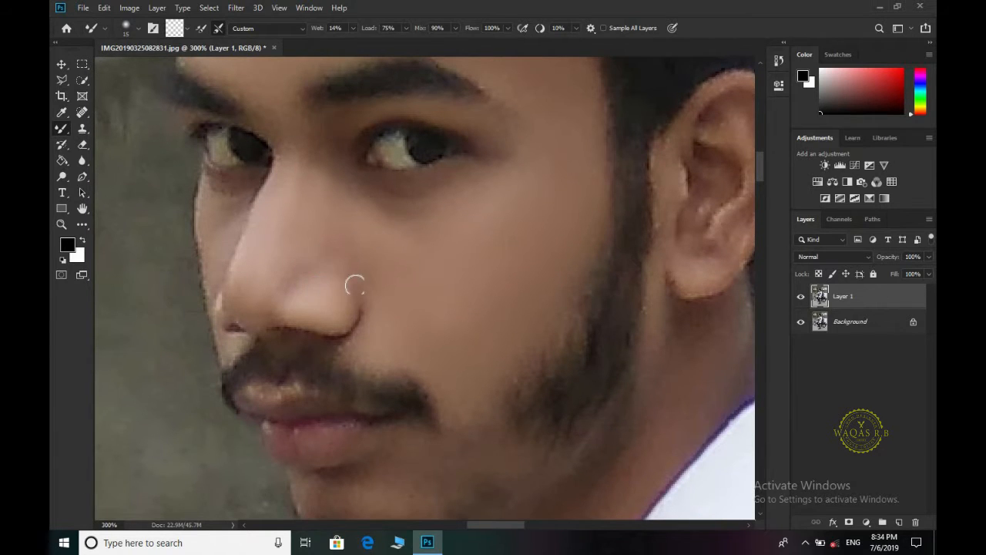
Blend the skin on the far cheek, beside the nostril and around the eyes with the Mixer Brush
{"action": "scroll", "coordinate": [354, 286], "scroll_direction": "up", "scroll_amount": 2}
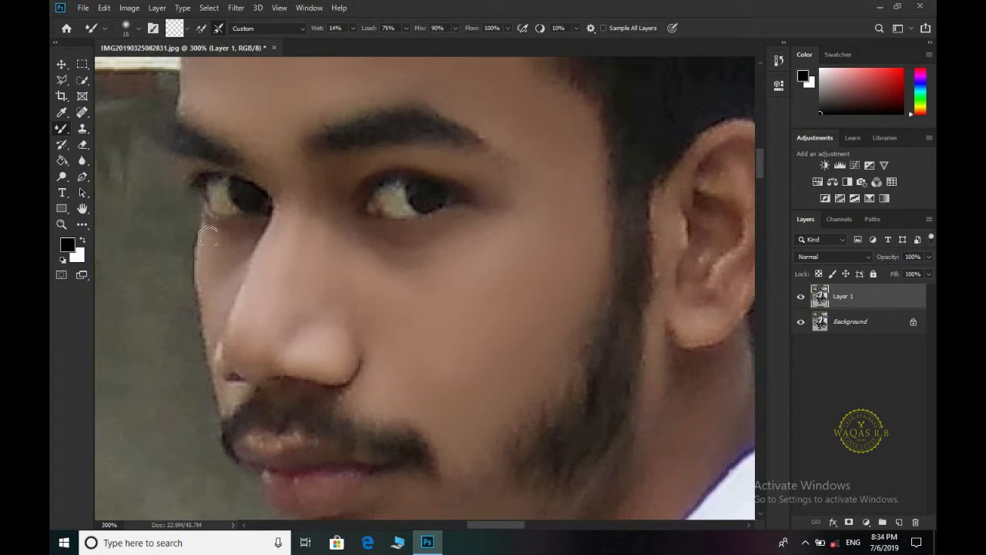
{"action": "scroll", "coordinate": [224, 370], "scroll_direction": "down", "scroll_amount": 1}
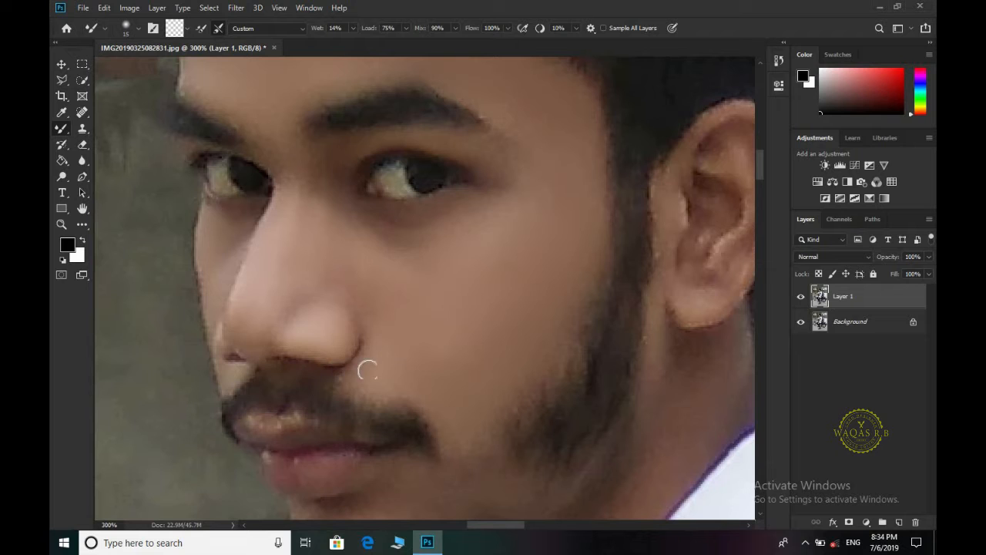
{"action": "scroll", "coordinate": [433, 362], "scroll_direction": "down", "scroll_amount": 1}
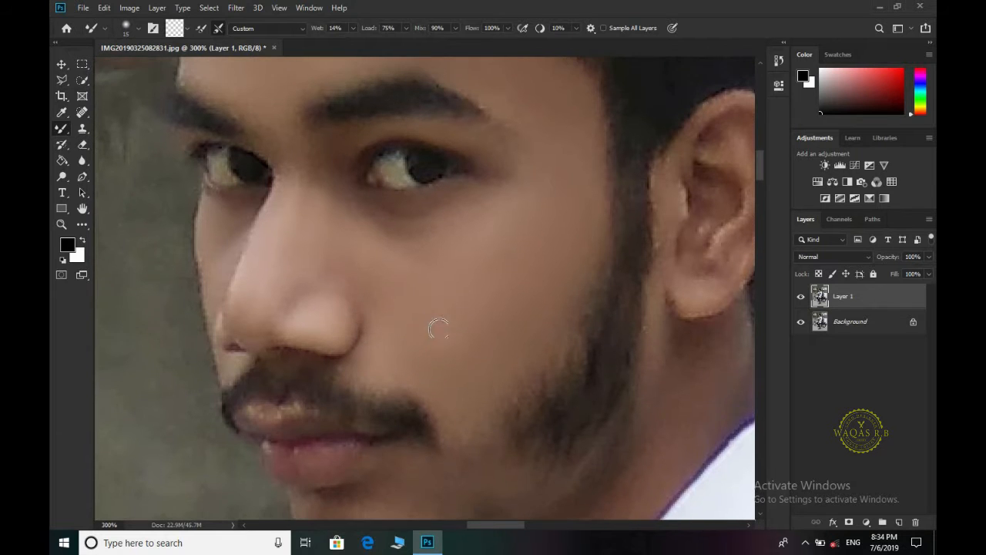
{"action": "scroll", "coordinate": [438, 326], "scroll_direction": "up", "scroll_amount": 3}
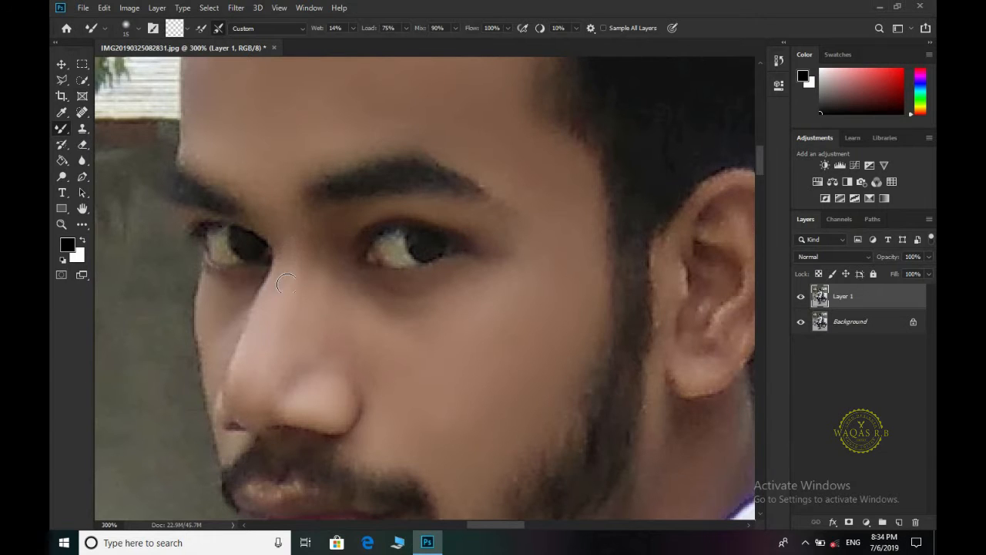
{"action": "scroll", "coordinate": [379, 281], "scroll_direction": "down", "scroll_amount": 1}
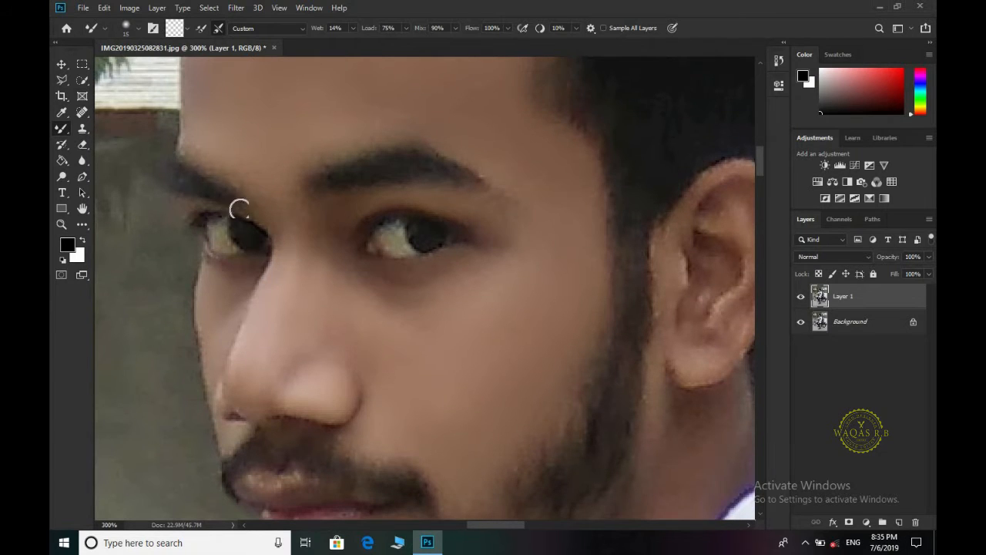
Smooth the skin of the chin and jawline around the beard with the Mixer Brush at size 30
{"action": "scroll", "coordinate": [571, 302], "scroll_direction": "down", "scroll_amount": 8}
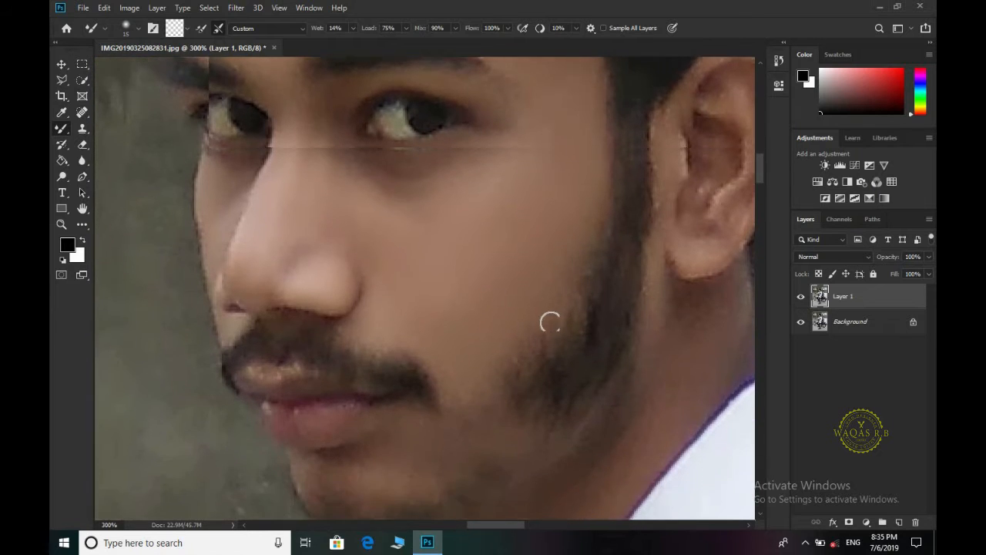
{"action": "scroll", "coordinate": [504, 353], "scroll_direction": "down", "scroll_amount": 2}
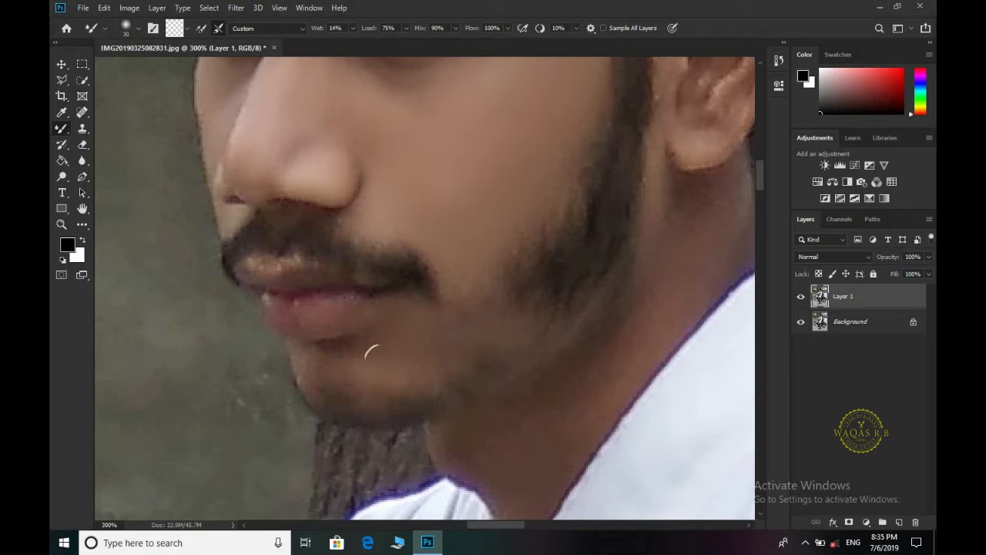
{"action": "scroll", "coordinate": [531, 317], "scroll_direction": "up", "scroll_amount": 1}
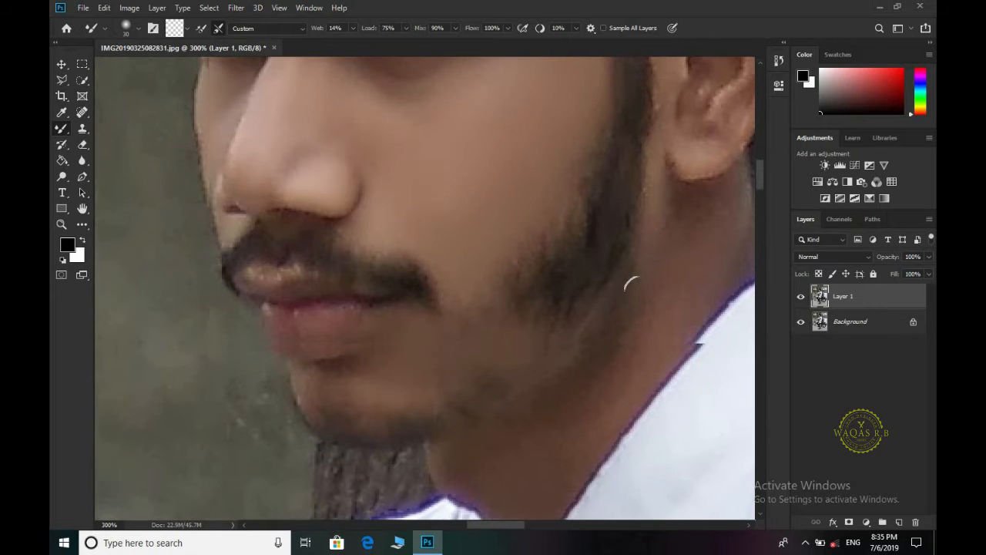
{"action": "scroll", "coordinate": [629, 291], "scroll_direction": "down", "scroll_amount": 1}
Smooth the skin of the ear and the neck down to the collar with the Mixer Brush
{"action": "left_click_drag", "start_coordinate": [479, 525], "coordinate": [512, 526]}
{"action": "scroll", "coordinate": [437, 342], "scroll_direction": "up", "scroll_amount": 6}
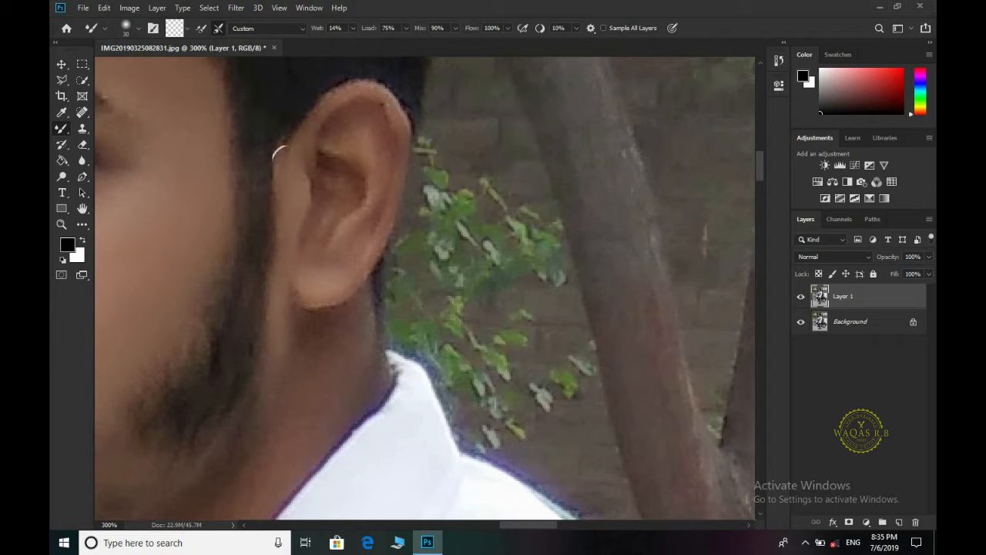
{"action": "scroll", "coordinate": [331, 331], "scroll_direction": "down", "scroll_amount": 3}
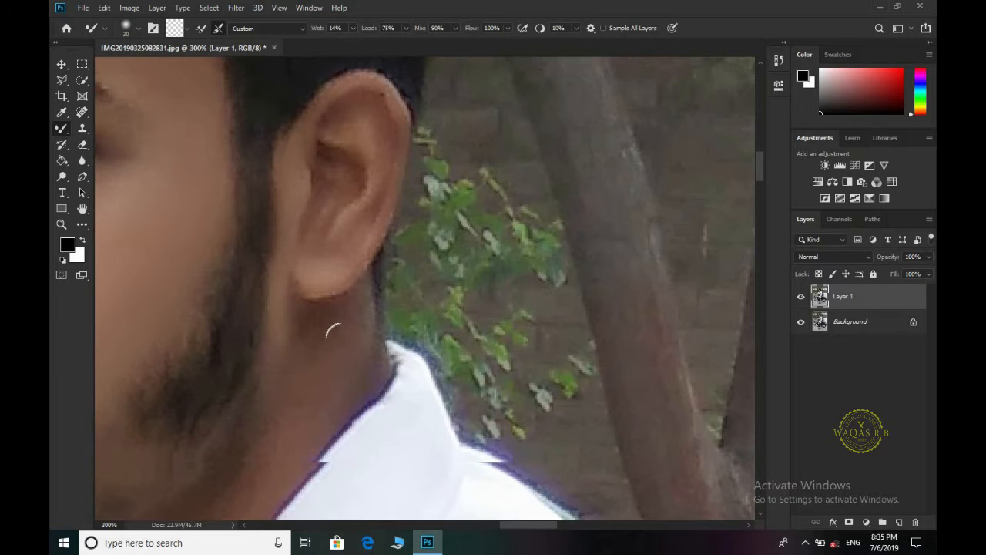
{"action": "scroll", "coordinate": [320, 291], "scroll_direction": "down", "scroll_amount": 1}
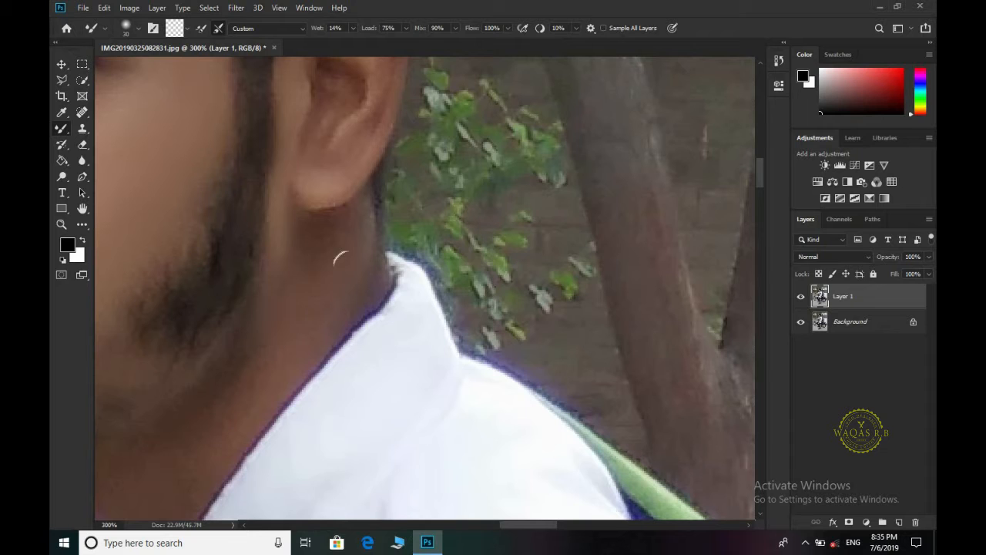
{"action": "scroll", "coordinate": [334, 313], "scroll_direction": "down", "scroll_amount": 2}
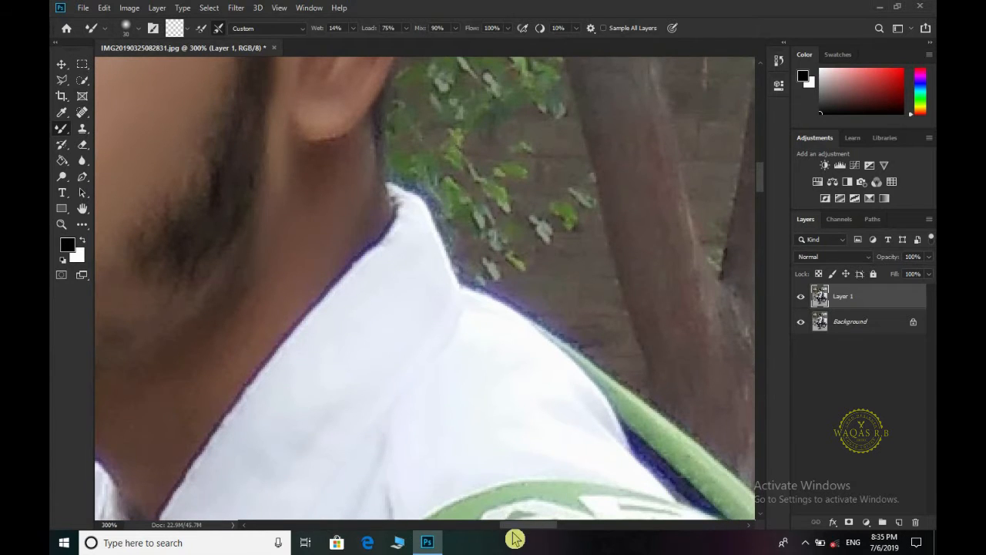
{"action": "left_click_drag", "start_coordinate": [514, 525], "coordinate": [485, 526]}
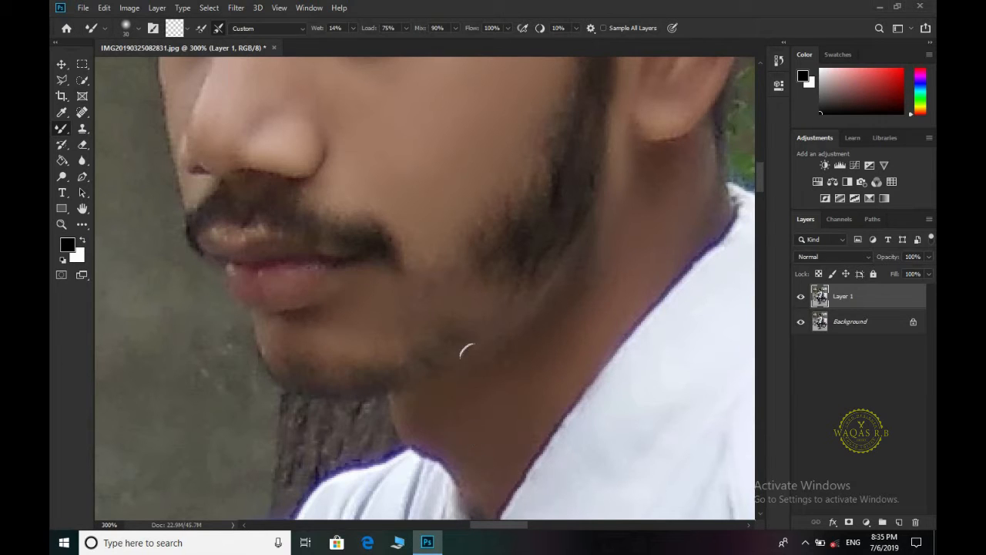
Smooth the skin of the hand holding the handlebar with the Mixer Brush at size 30
{"action": "key", "text": "ctrl+1"}
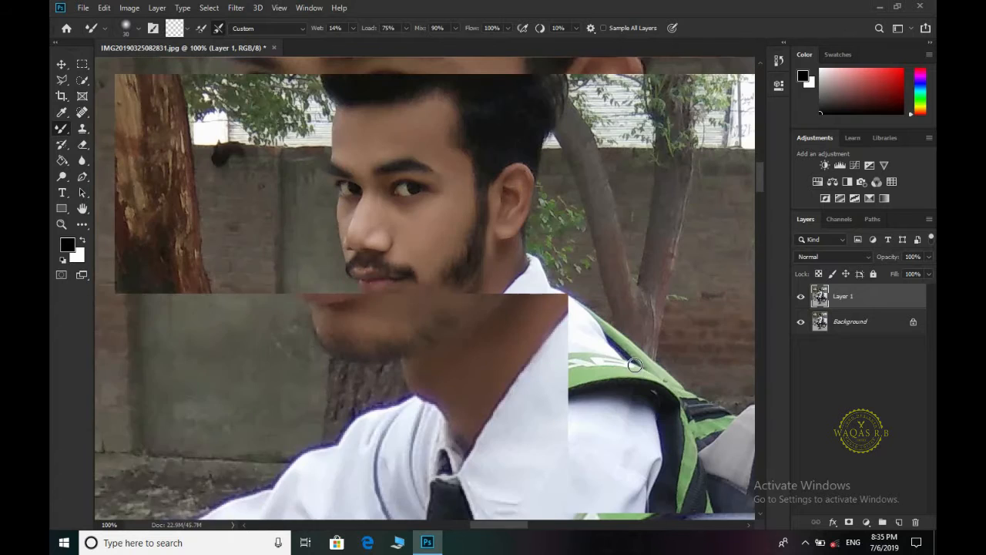
{"action": "scroll", "coordinate": [440, 342], "scroll_direction": "down", "scroll_amount": 2}
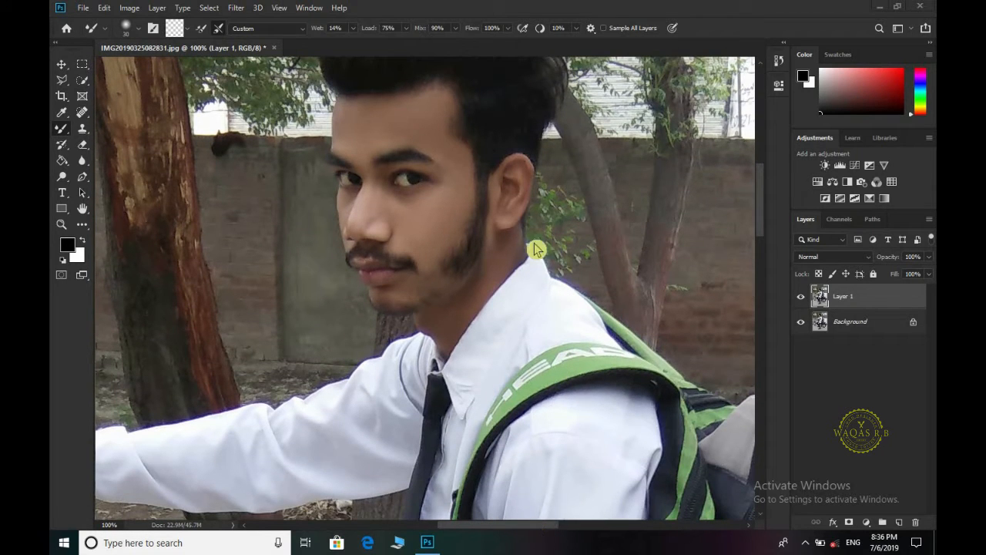
{"action": "key", "text": "ctrl+minus"}
{"action": "key", "text": "ctrl+minus"}
{"action": "scroll", "coordinate": [533, 242], "scroll_direction": "down", "scroll_amount": 5}
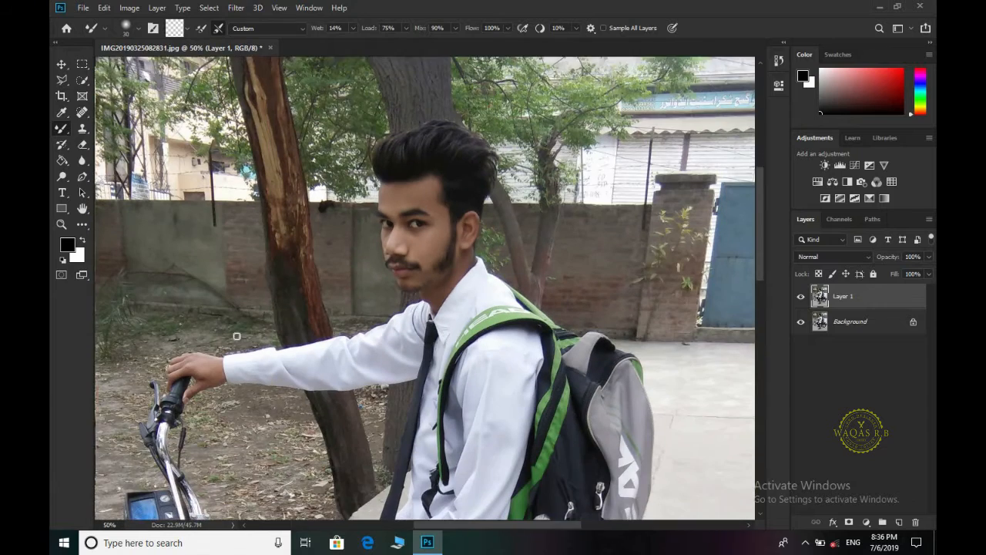
{"action": "key", "text": "ctrl+plus"}
{"action": "key", "text": "ctrl+plus"}
{"action": "key", "text": "ctrl+plus"}
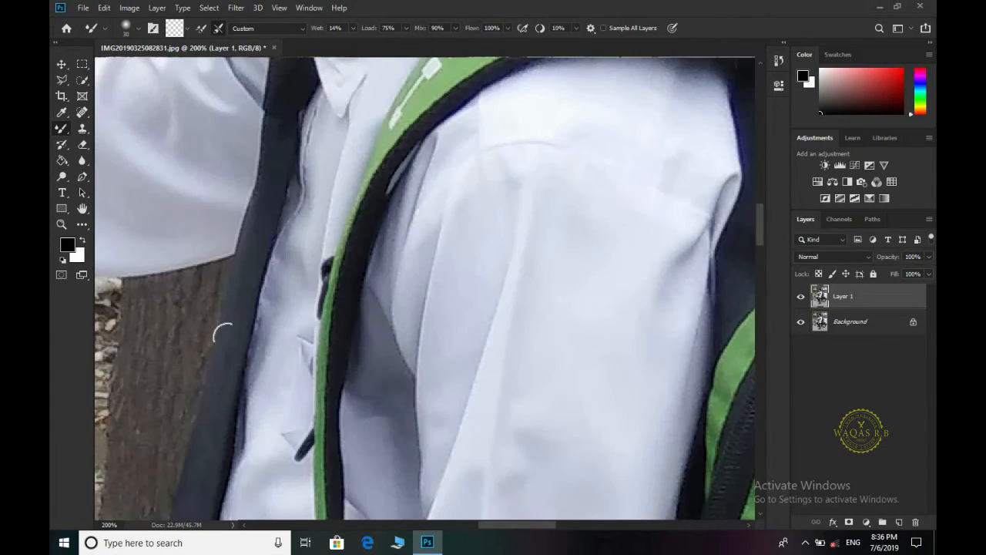
{"action": "left_click_drag", "start_coordinate": [504, 528], "coordinate": [408, 543]}
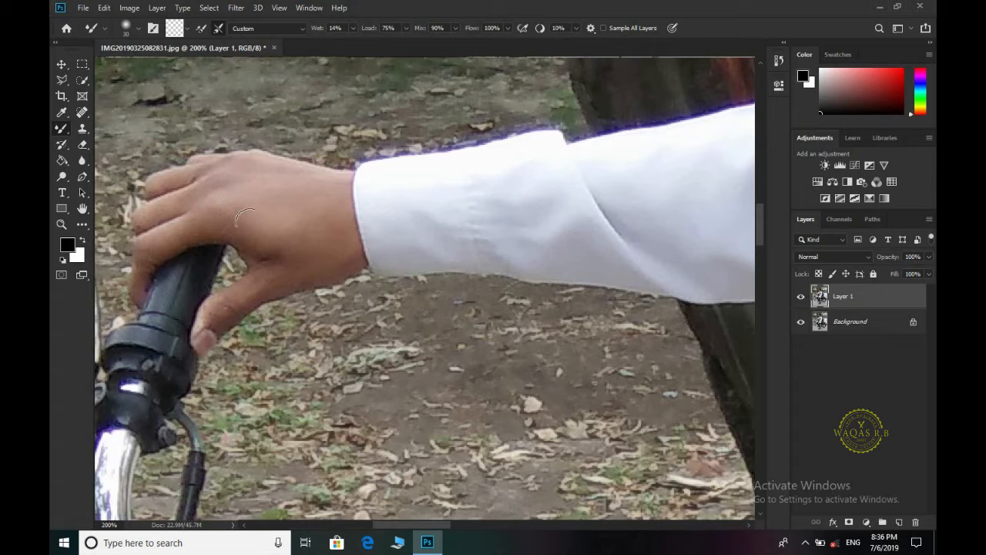
{"action": "scroll", "coordinate": [347, 262], "scroll_direction": "down", "scroll_amount": 5}
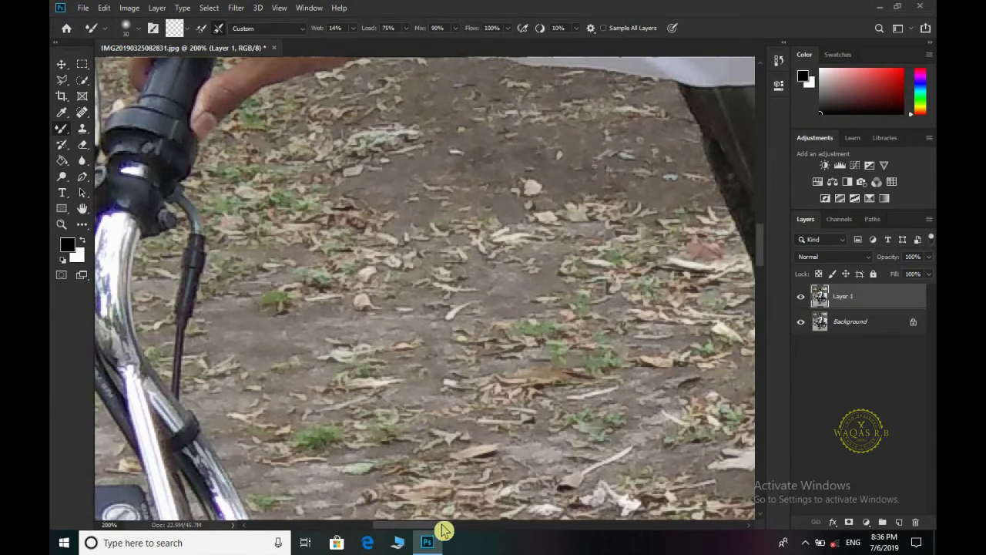
Smooth the skin of the hand resting on the thigh by the fuel tank with the Mixer Brush at size 30
{"action": "left_click_drag", "start_coordinate": [439, 525], "coordinate": [476, 525]}
{"action": "scroll", "coordinate": [510, 389], "scroll_direction": "down", "scroll_amount": 1}
{"action": "scroll", "coordinate": [501, 380], "scroll_direction": "down", "scroll_amount": 5}
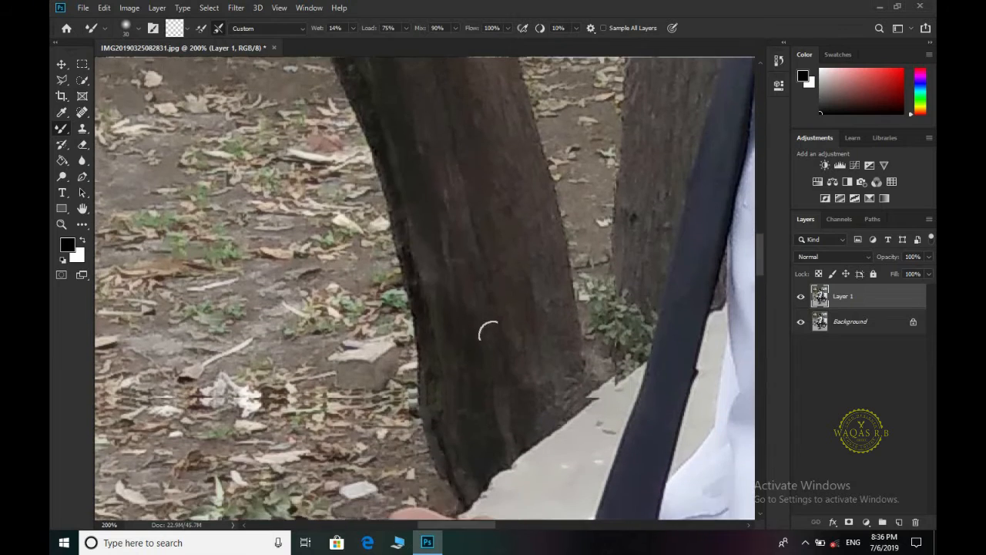
{"action": "scroll", "coordinate": [476, 408], "scroll_direction": "down", "scroll_amount": 5}
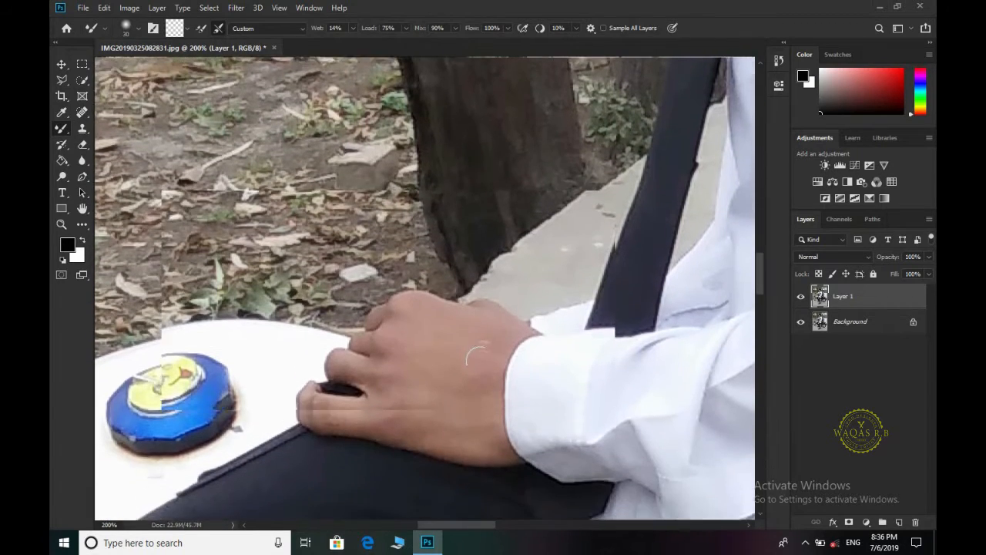
{"action": "scroll", "coordinate": [475, 252], "scroll_direction": "up", "scroll_amount": 1}
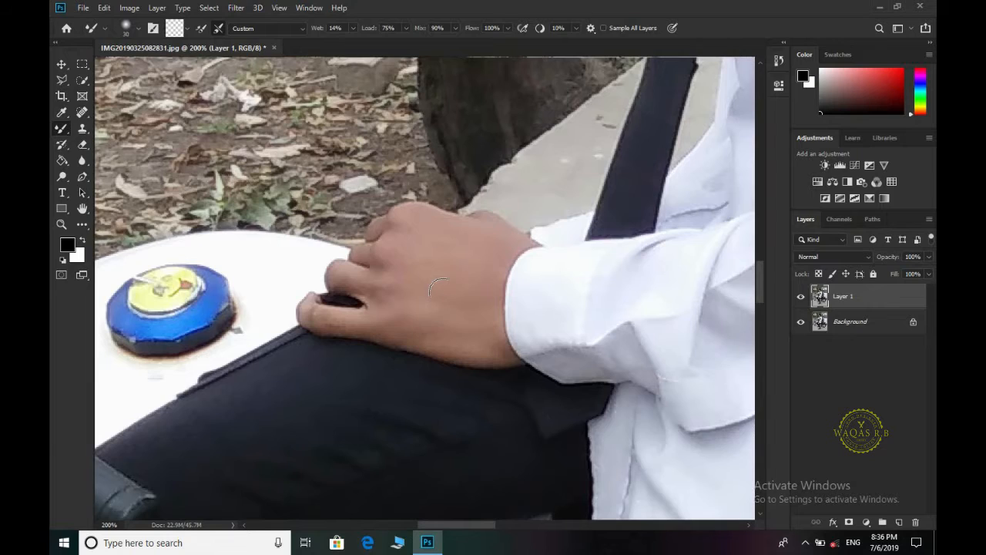
{"action": "scroll", "coordinate": [443, 292], "scroll_direction": "up", "scroll_amount": 1}
{"action": "scroll", "coordinate": [436, 285], "scroll_direction": "down", "scroll_amount": 3}
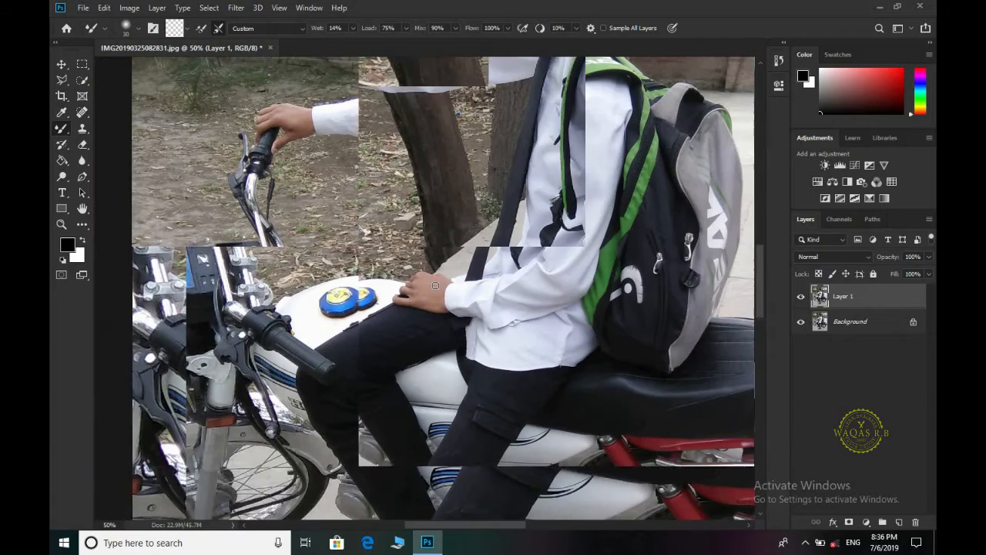
{"action": "scroll", "coordinate": [434, 284], "scroll_direction": "up", "scroll_amount": 3}
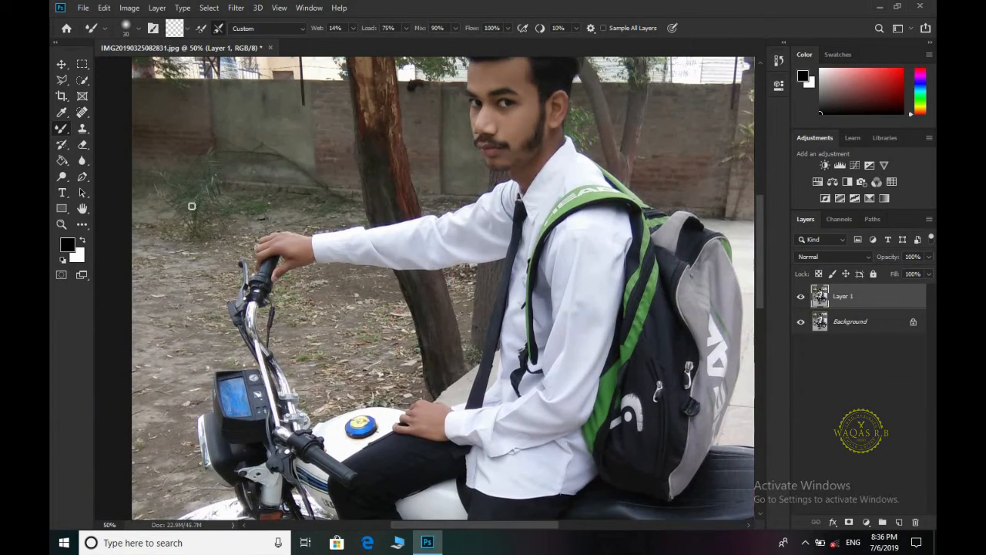
Lighten the face with the Dodge tool at size 500, Midtones range and 50% exposure, and reduce the brush to 125
{"action": "left_click", "coordinate": [63, 178]}
{"action": "scroll", "coordinate": [441, 195], "scroll_direction": "up", "scroll_amount": 2}
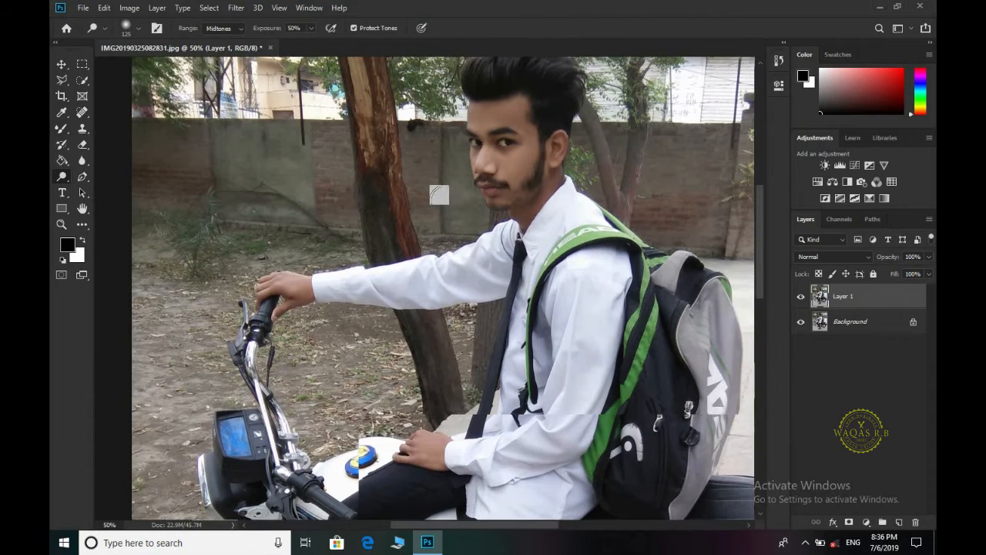
{"action": "scroll", "coordinate": [442, 195], "scroll_direction": "up", "scroll_amount": 1}
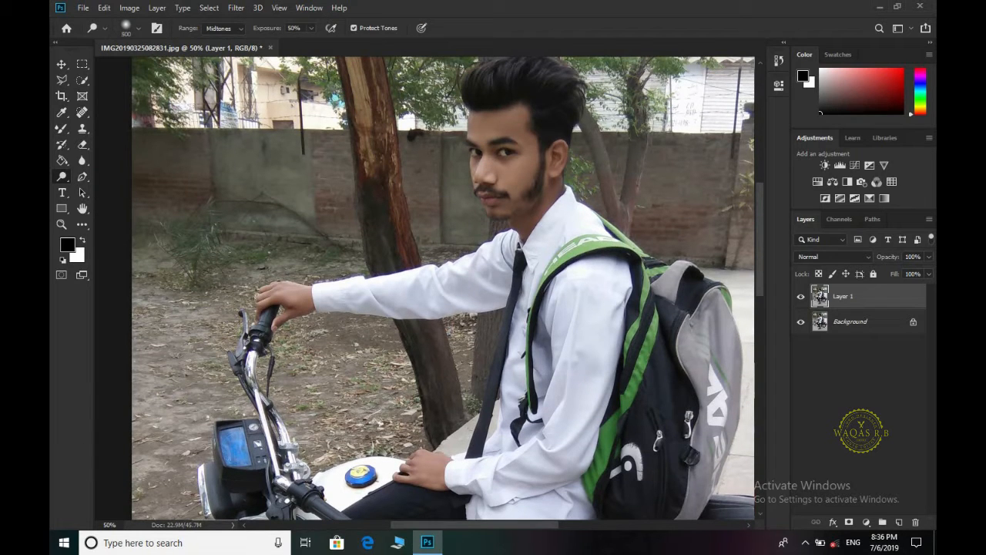
{"action": "left_click", "coordinate": [504, 157]}
{"action": "scroll", "coordinate": [504, 157], "scroll_direction": "down", "scroll_amount": 1}
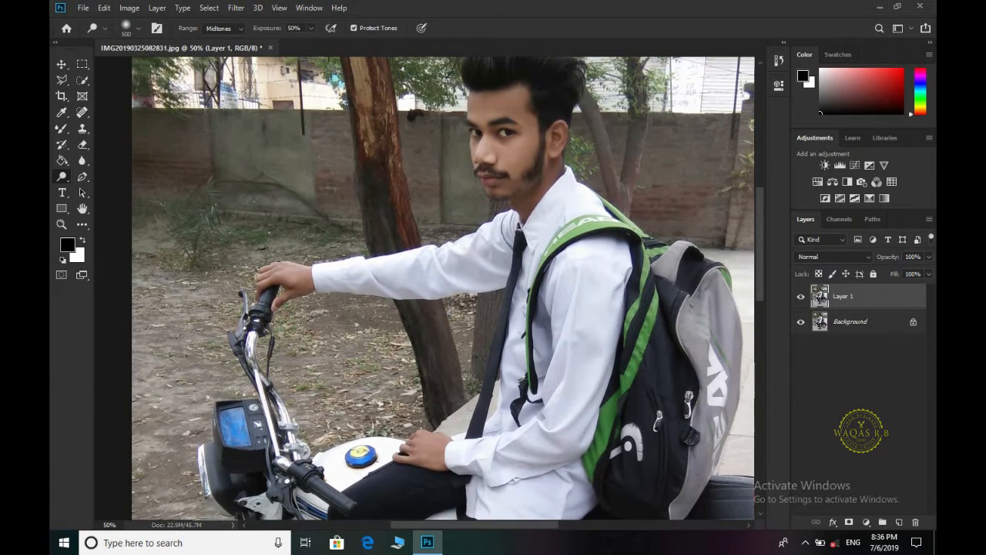
{"action": "key", "text": "bracketleft"}
{"action": "key", "text": "bracketleft"}
{"action": "key", "text": "bracketleft"}
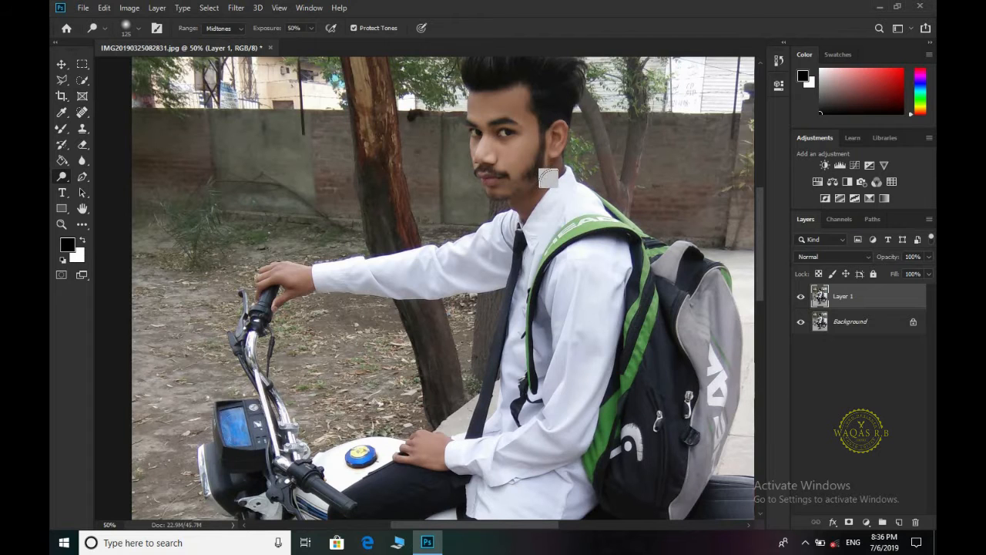
Compare the retouched photo with its original state at full-picture view
{"action": "scroll", "coordinate": [518, 262], "scroll_direction": "down", "scroll_amount": 1}
{"action": "scroll", "coordinate": [519, 262], "scroll_direction": "down", "scroll_amount": 1}
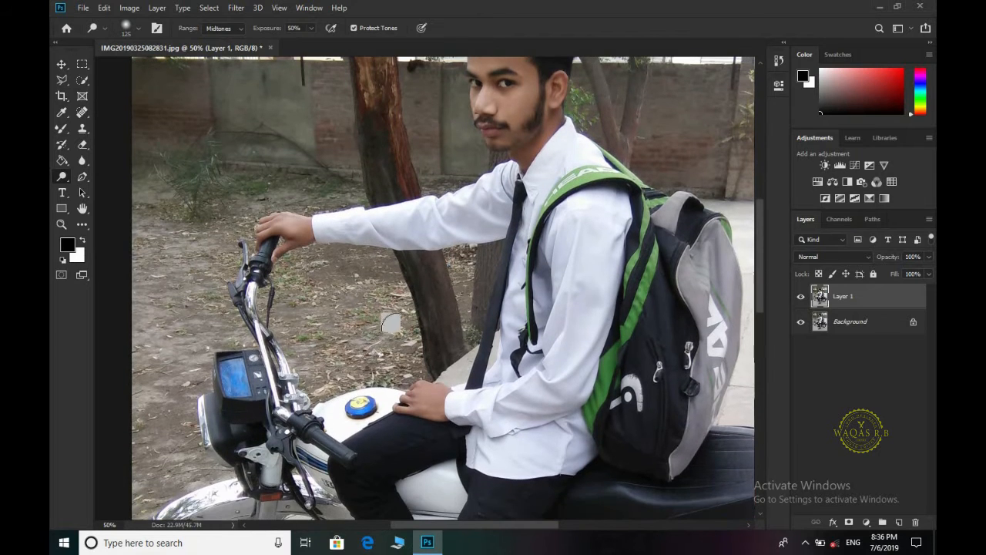
{"action": "scroll", "coordinate": [408, 331], "scroll_direction": "down", "scroll_amount": 1}
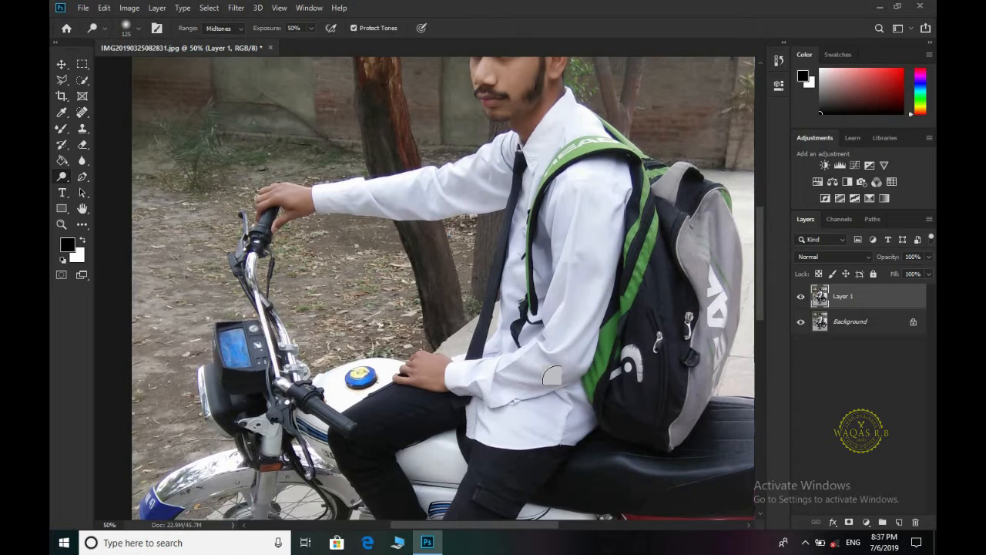
{"action": "scroll", "coordinate": [555, 426], "scroll_direction": "down", "scroll_amount": 2}
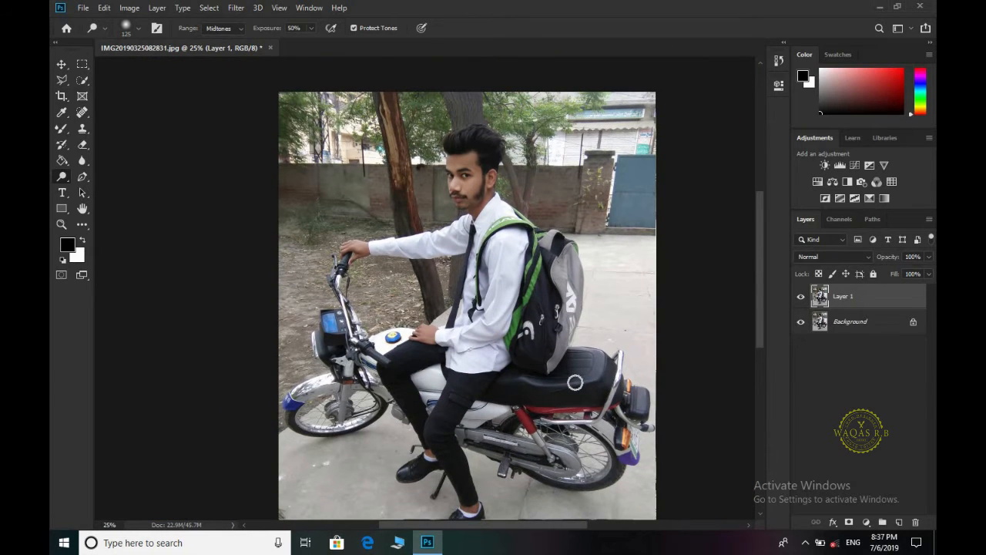
{"action": "key", "text": "ctrl+z"}
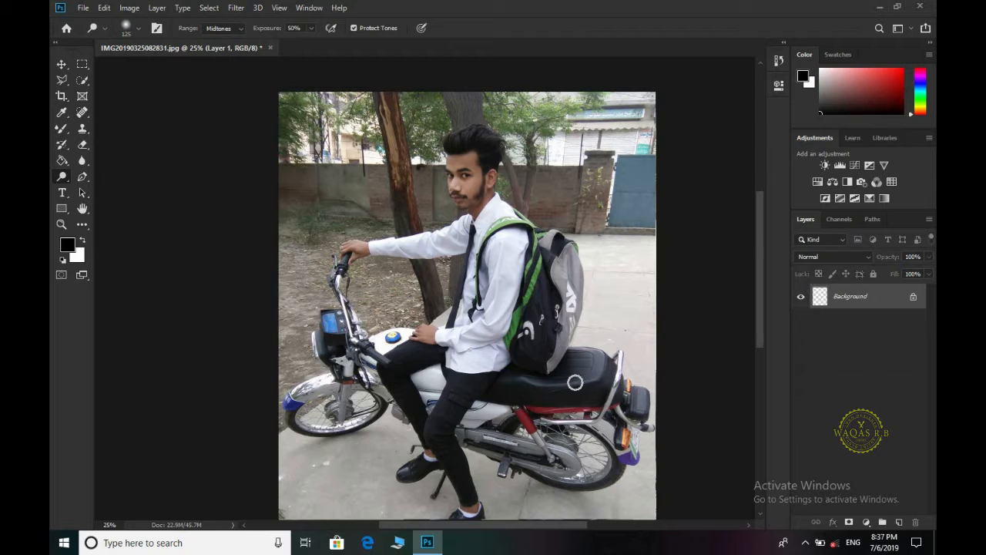
{"action": "key", "text": "ctrl+shift+z"}
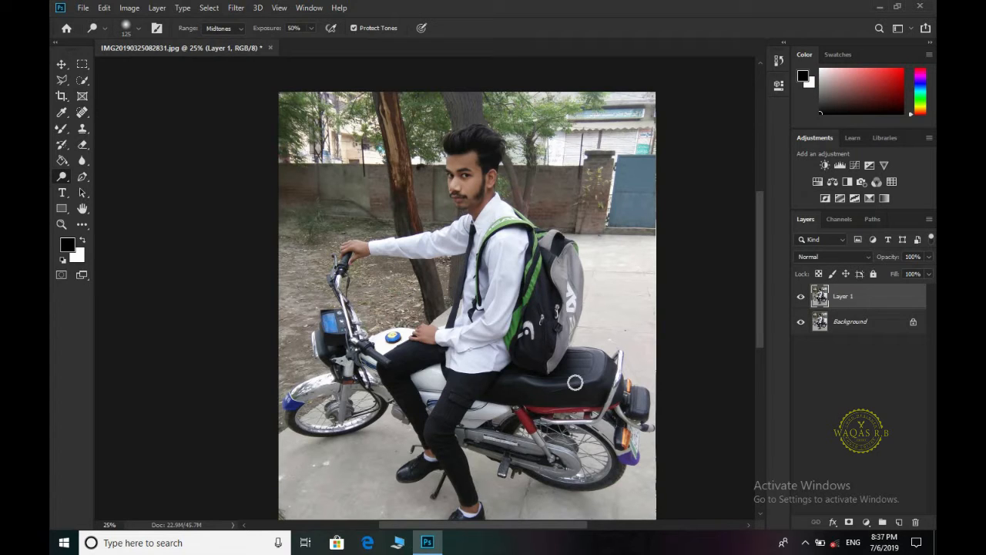
Open Layer 1 in the Liquify filter, dismissing the graphics processor notices, and bring the man's head into view
{"action": "key", "text": "x"}
{"action": "key", "text": "ctrl+shift+x"}
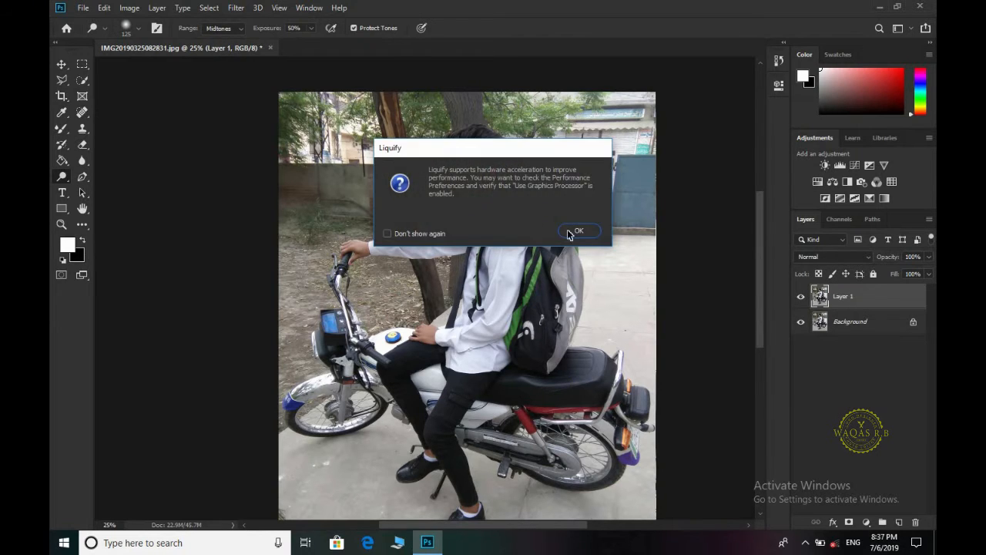
{"action": "left_click", "coordinate": [580, 231]}
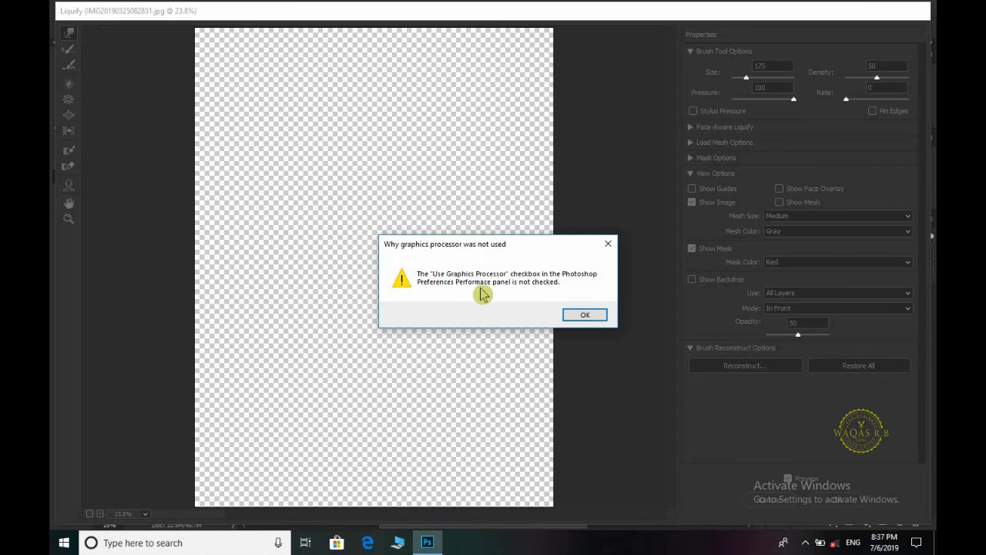
{"action": "key", "text": "Return"}
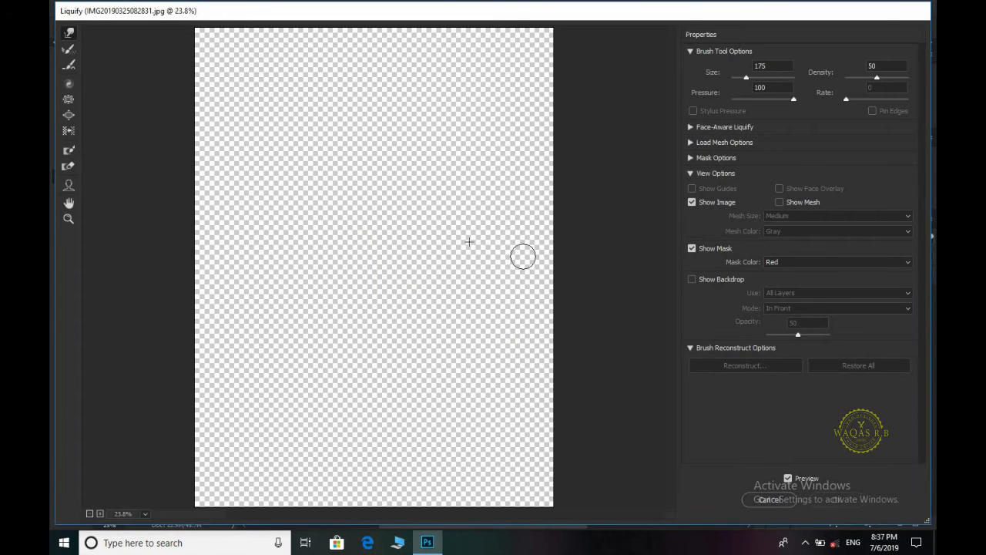
{"action": "key", "text": "ctrl+plus"}
{"action": "key", "text": "ctrl+plus"}
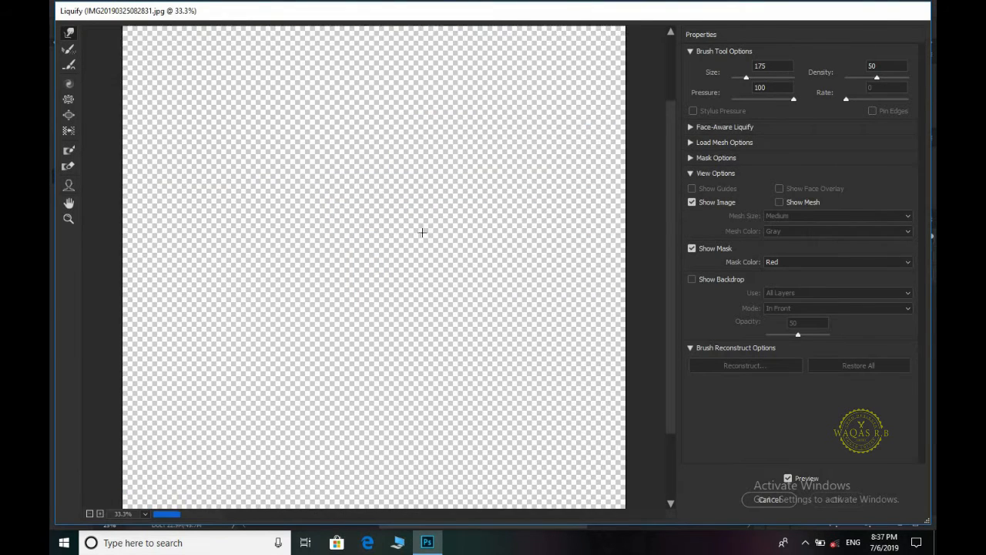
{"action": "scroll", "coordinate": [425, 233], "scroll_direction": "up", "scroll_amount": 3}
{"action": "key", "text": "ctrl+plus"}
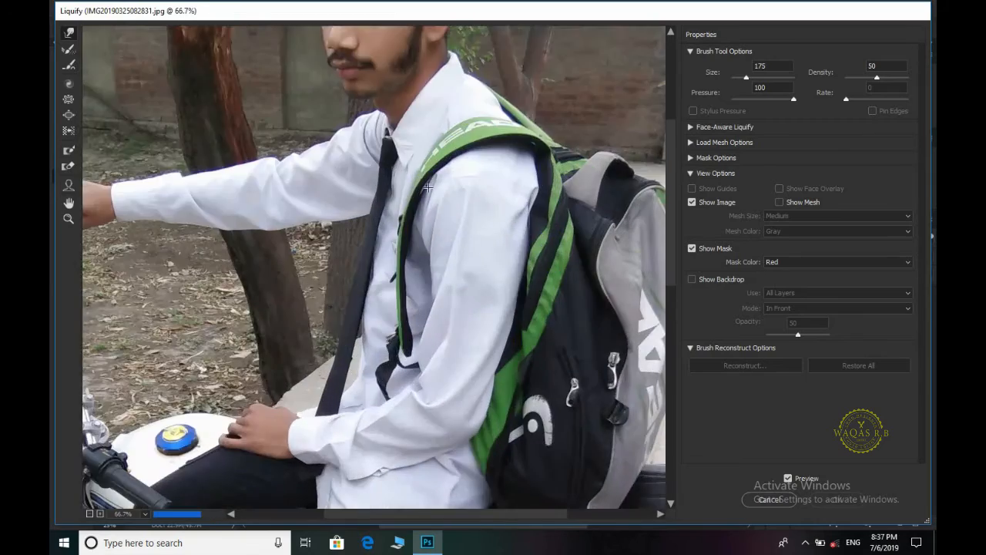
{"action": "scroll", "coordinate": [400, 185], "scroll_direction": "up", "scroll_amount": 3}
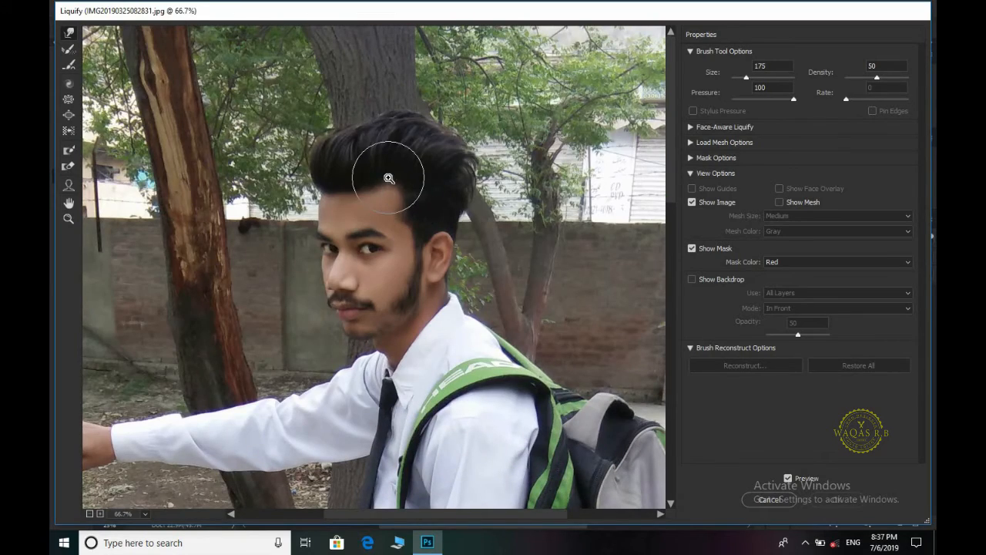
{"action": "key", "text": "ctrl+plus"}
{"action": "key", "text": "bracketleft"}
{"action": "key", "text": "bracketleft"}
{"action": "key", "text": "bracketleft"}
{"action": "key", "text": "bracketleft"}
{"action": "key", "text": "bracketleft"}
{"action": "mouse_move", "coordinate": [396, 137]}
{"action": "left_mouse_down"}
{"action": "mouse_move", "coordinate": [376, 154]}
{"action": "mouse_move", "coordinate": [400, 155]}
{"action": "mouse_move", "coordinate": [406, 144]}
{"action": "mouse_move", "coordinate": [405, 156]}
{"action": "mouse_move", "coordinate": [381, 153]}
{"action": "mouse_move", "coordinate": [416, 165]}
{"action": "mouse_move", "coordinate": [412, 179]}
{"action": "mouse_move", "coordinate": [403, 160]}
{"action": "left_mouse_up"}
{"action": "key", "text": "ctrl+z"}
Pull the hairline down over the forehead's corner near the temple with the Forward Warp tool at size 100
{"action": "key", "text": "ctrl+plus"}
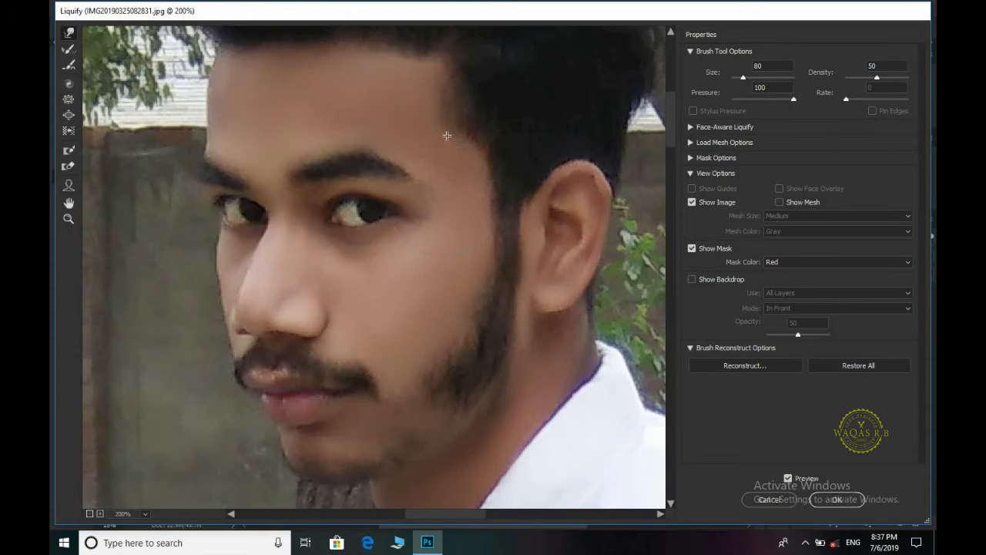
{"action": "scroll", "coordinate": [488, 147], "scroll_direction": "up", "scroll_amount": 3}
{"action": "scroll", "coordinate": [668, 99], "scroll_direction": "down", "scroll_amount": 5}
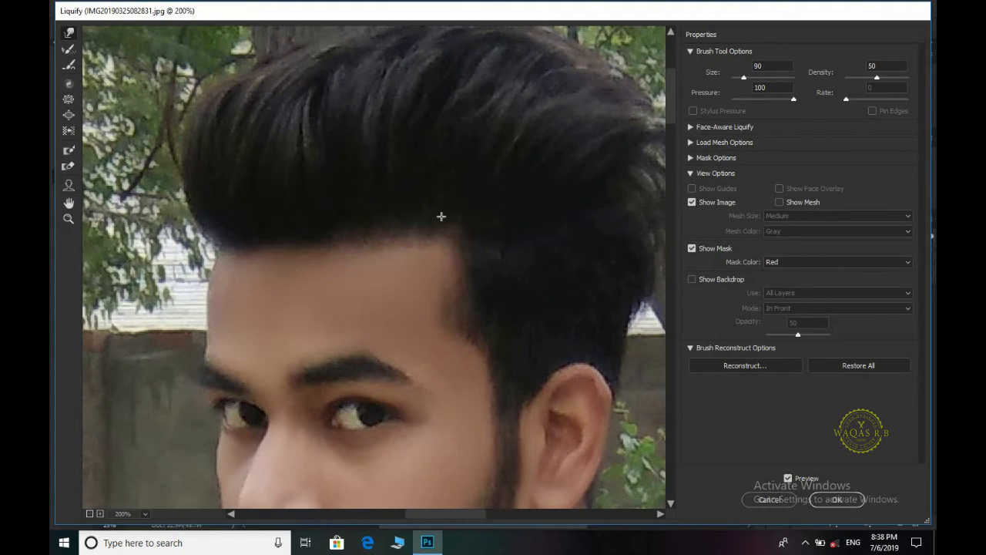
{"action": "key", "text": "bracketright"}
{"action": "key", "text": "bracketright"}
{"action": "key", "text": "bracketright"}
{"action": "key", "text": "bracketright"}
{"action": "left_click_drag", "start_coordinate": [429, 224], "coordinate": [426, 230]}
{"action": "mouse_move", "coordinate": [349, 229]}
{"action": "left_mouse_down"}
{"action": "mouse_move", "coordinate": [432, 225]}
{"action": "mouse_move", "coordinate": [426, 240]}
{"action": "mouse_move", "coordinate": [445, 261]}
{"action": "left_mouse_up"}
Push the temple hair forward onto the forehead with the Forward Warp tool at size 60
{"action": "key", "text": "bracketleft"}
{"action": "key", "text": "bracketleft"}
{"action": "key", "text": "bracketleft"}
{"action": "key", "text": "bracketleft"}
{"action": "key", "text": "bracketleft"}
{"action": "key", "text": "bracketleft"}
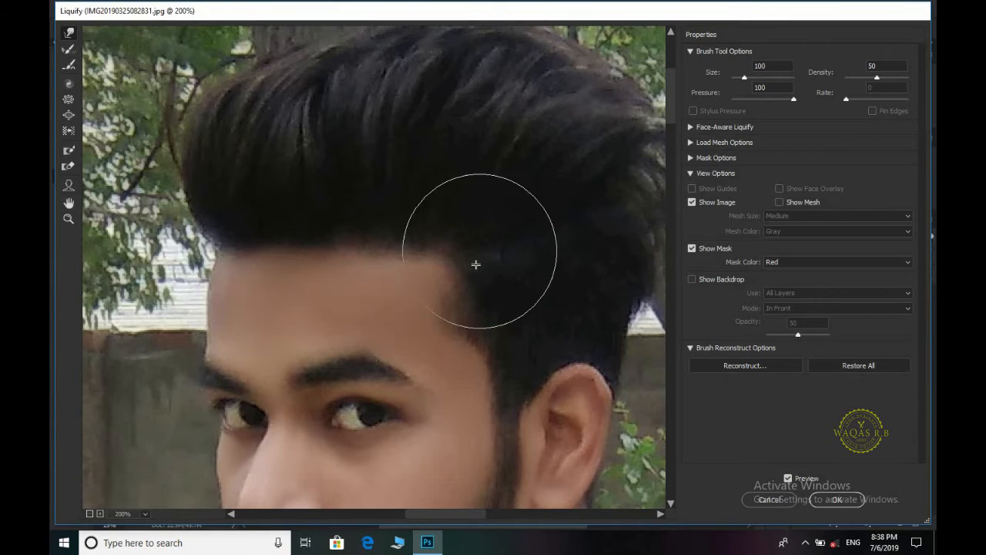
{"action": "left_click_drag", "start_coordinate": [450, 279], "coordinate": [442, 288]}
{"action": "mouse_move", "coordinate": [448, 327]}
{"action": "left_mouse_down"}
{"action": "mouse_move", "coordinate": [426, 316]}
{"action": "mouse_move", "coordinate": [443, 299]}
{"action": "mouse_move", "coordinate": [426, 305]}
{"action": "mouse_move", "coordinate": [436, 283]}
{"action": "left_mouse_up"}
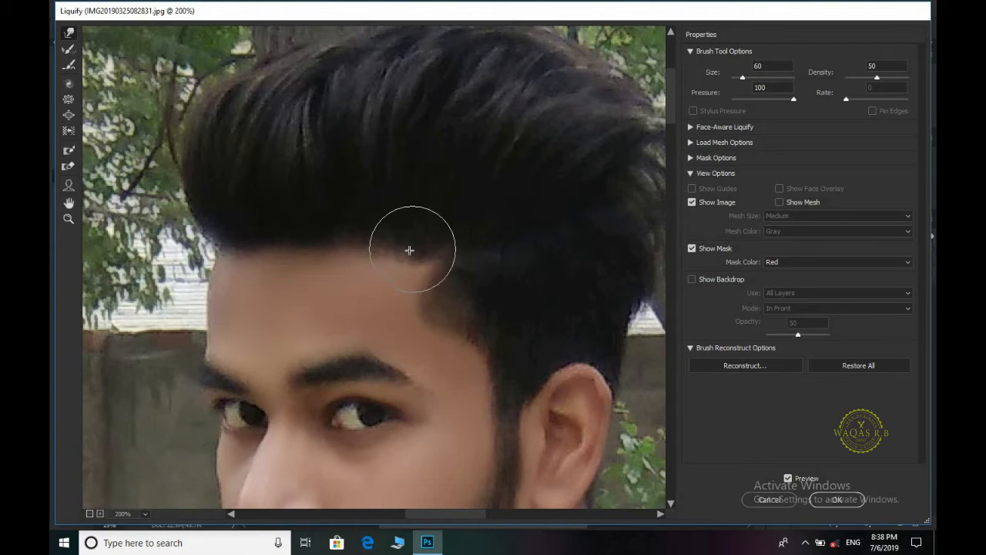
Sharpen the corner where the forehead hairline meets the temple with the Forward Warp tool at size 25
{"action": "key", "text": "bracketleft"}
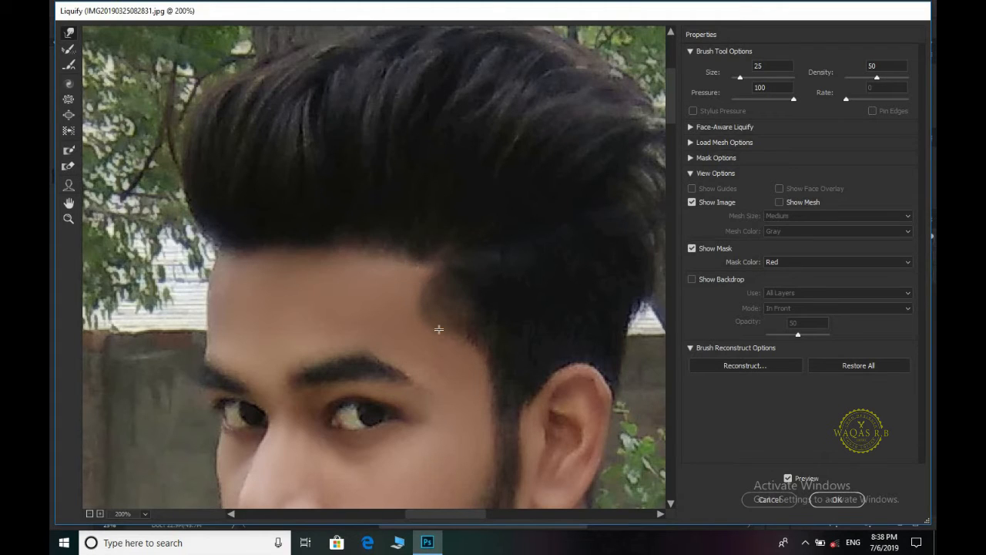
{"action": "key", "text": "ctrl+minus"}
{"action": "key", "text": "ctrl+plus"}
{"action": "key", "text": "ctrl+plus"}
{"action": "key", "text": "ctrl+minus"}
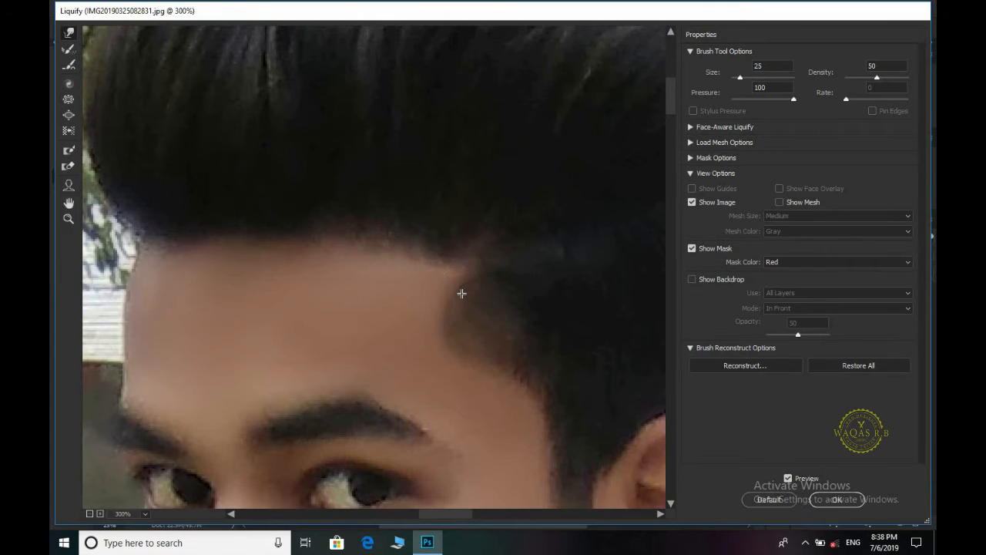
{"action": "key", "text": "ctrl+plus"}
{"action": "key", "text": "ctrl+plus"}
{"action": "mouse_move", "coordinate": [505, 264]}
{"action": "left_mouse_down"}
{"action": "mouse_move", "coordinate": [508, 306]}
{"action": "mouse_move", "coordinate": [485, 272]}
{"action": "mouse_move", "coordinate": [475, 294]}
{"action": "mouse_move", "coordinate": [475, 273]}
{"action": "mouse_move", "coordinate": [465, 279]}
{"action": "mouse_move", "coordinate": [474, 263]}
{"action": "mouse_move", "coordinate": [448, 284]}
{"action": "mouse_move", "coordinate": [471, 297]}
{"action": "left_mouse_up"}
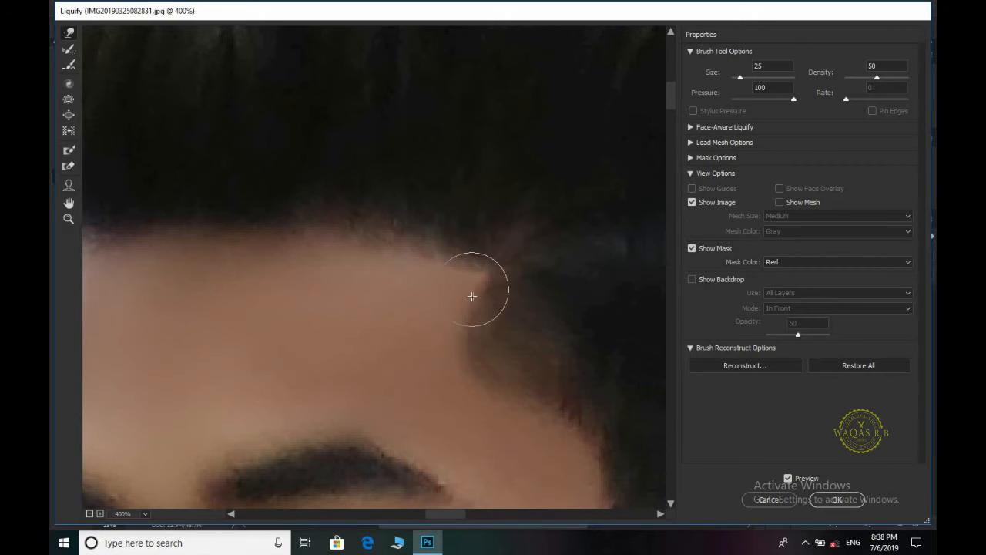
{"action": "key", "text": "ctrl+minus"}
{"action": "key", "text": "ctrl+minus"}
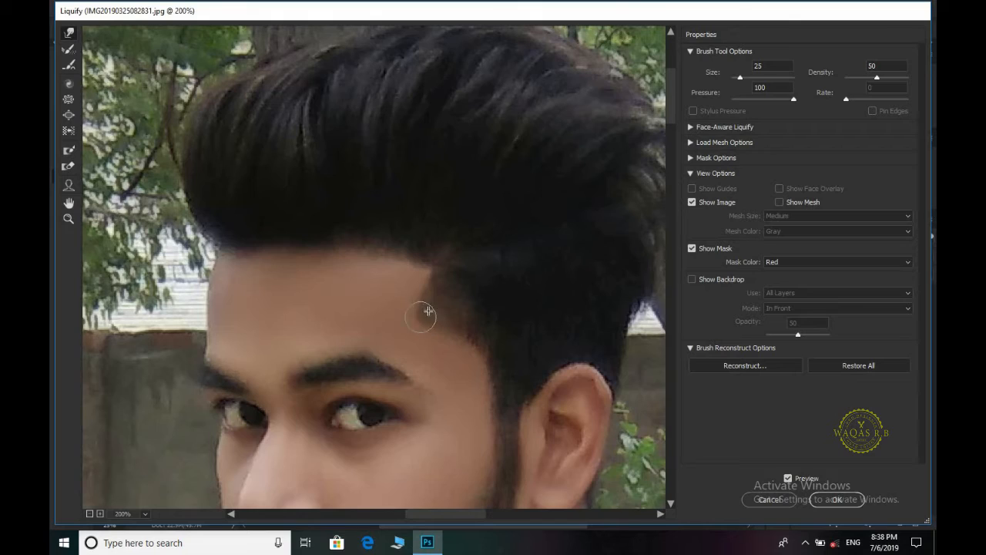
{"action": "key", "text": "ctrl+minus"}
{"action": "key", "text": "ctrl+minus"}
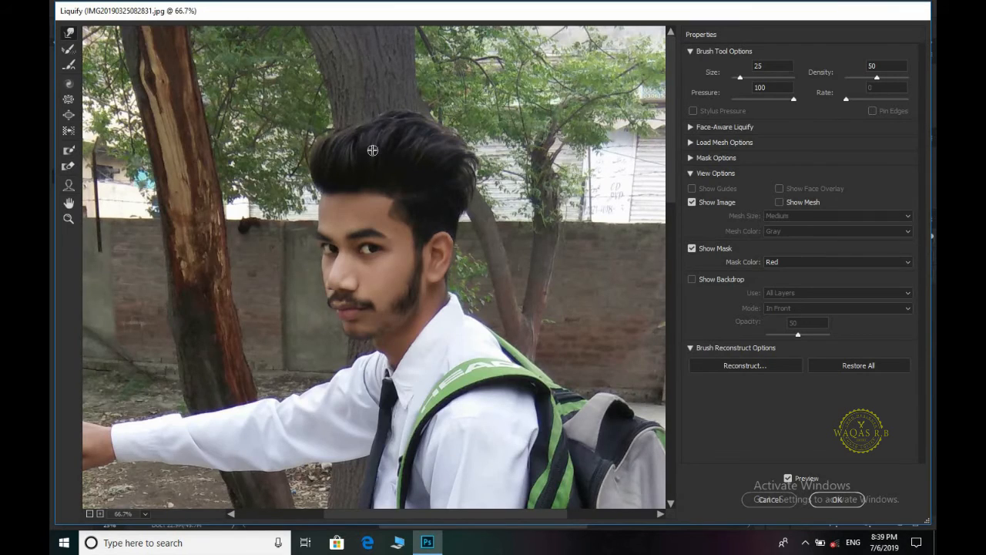
Raise the front part of the hair's top outline against the tree trunk with the Forward Warp tool at size 125
{"action": "key", "text": "ctrl+plus"}
{"action": "key", "text": "ctrl+plus"}
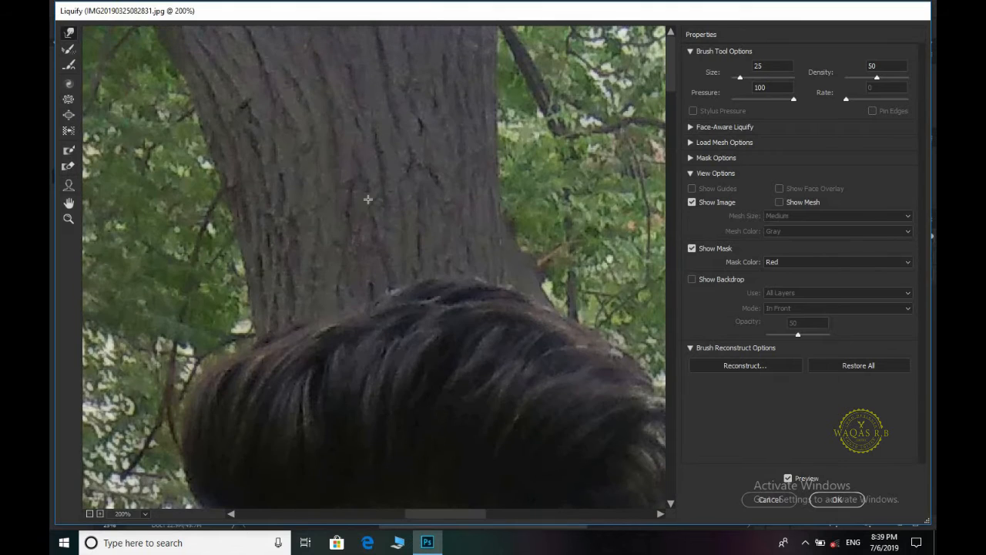
{"action": "key", "text": "bracketright"}
{"action": "key", "text": "bracketright"}
{"action": "key", "text": "bracketright"}
{"action": "key", "text": "bracketright"}
{"action": "key", "text": "bracketright"}
{"action": "key", "text": "bracketright"}
{"action": "key", "text": "bracketright"}
{"action": "key", "text": "bracketright"}
{"action": "key", "text": "bracketright"}
{"action": "key", "text": "bracketright"}
{"action": "key", "text": "bracketright"}
{"action": "mouse_move", "coordinate": [318, 320]}
{"action": "left_mouse_down"}
{"action": "mouse_move", "coordinate": [319, 311]}
{"action": "mouse_move", "coordinate": [380, 291]}
{"action": "left_mouse_up"}
{"action": "mouse_move", "coordinate": [282, 332]}
{"action": "left_mouse_down"}
{"action": "mouse_move", "coordinate": [313, 333]}
{"action": "mouse_move", "coordinate": [340, 307]}
{"action": "left_mouse_up"}
{"action": "left_click_drag", "start_coordinate": [402, 318], "coordinate": [407, 306]}
{"action": "left_click_drag", "start_coordinate": [224, 360], "coordinate": [231, 345]}
Refine the hair's outer contour at the top and back of the head, and apply the Liquify changes
{"action": "key", "text": "ctrl+minus"}
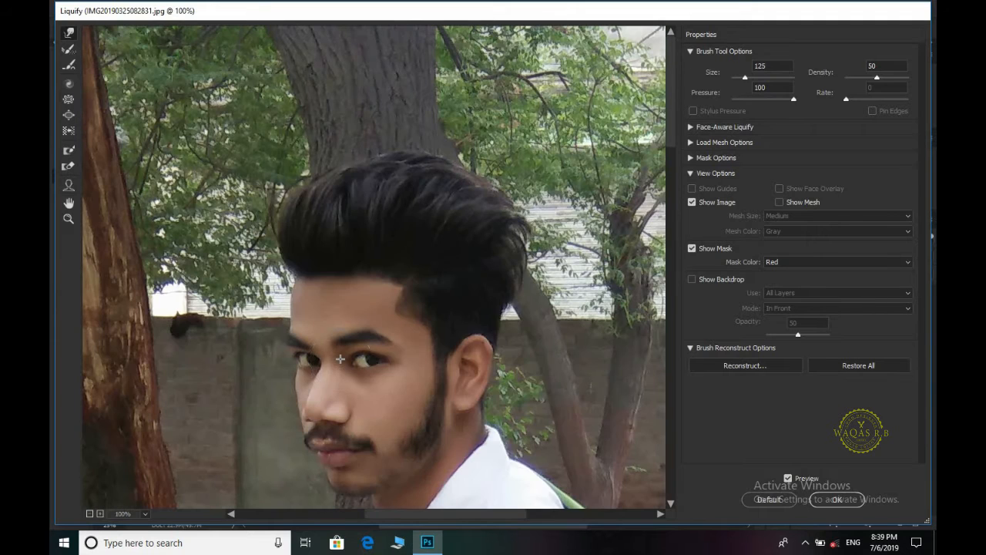
{"action": "mouse_move", "coordinate": [342, 170]}
{"action": "left_mouse_down"}
{"action": "mouse_move", "coordinate": [339, 162]}
{"action": "mouse_move", "coordinate": [311, 172]}
{"action": "left_mouse_up"}
{"action": "left_click_drag", "start_coordinate": [375, 167], "coordinate": [373, 160]}
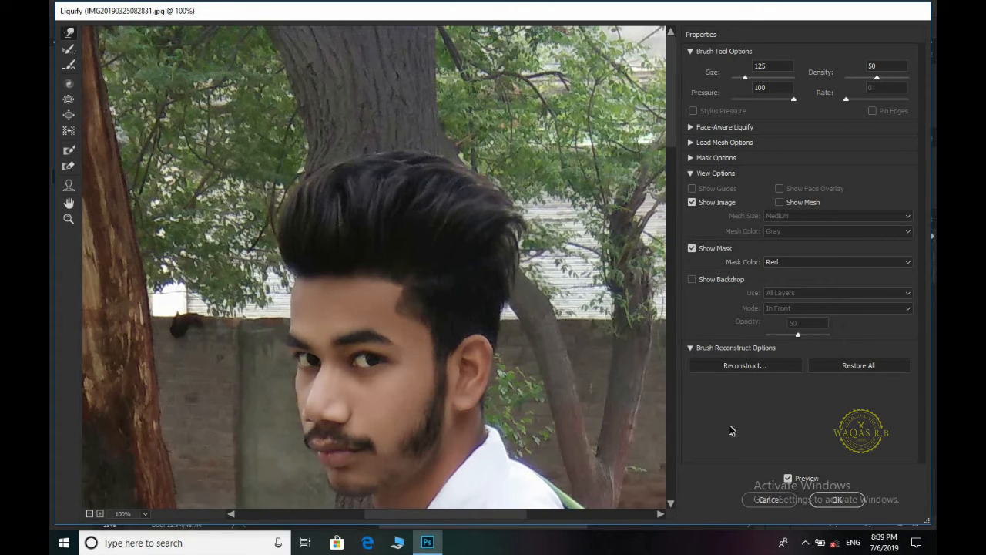
{"action": "left_click", "coordinate": [814, 494]}
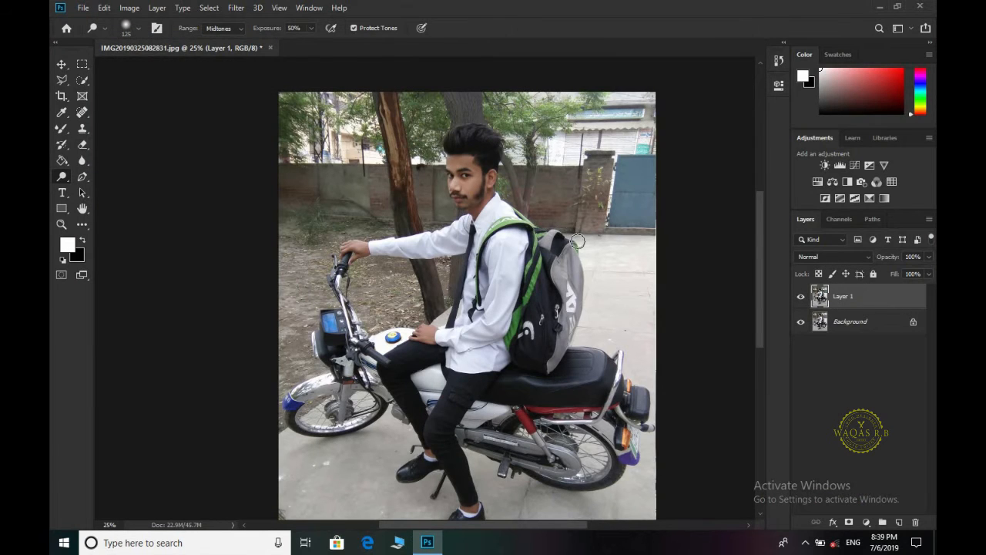
{"action": "key", "text": "ctrl+plus"}
{"action": "key", "text": "ctrl+plus"}
{"action": "scroll", "coordinate": [639, 207], "scroll_direction": "up", "scroll_amount": 3}
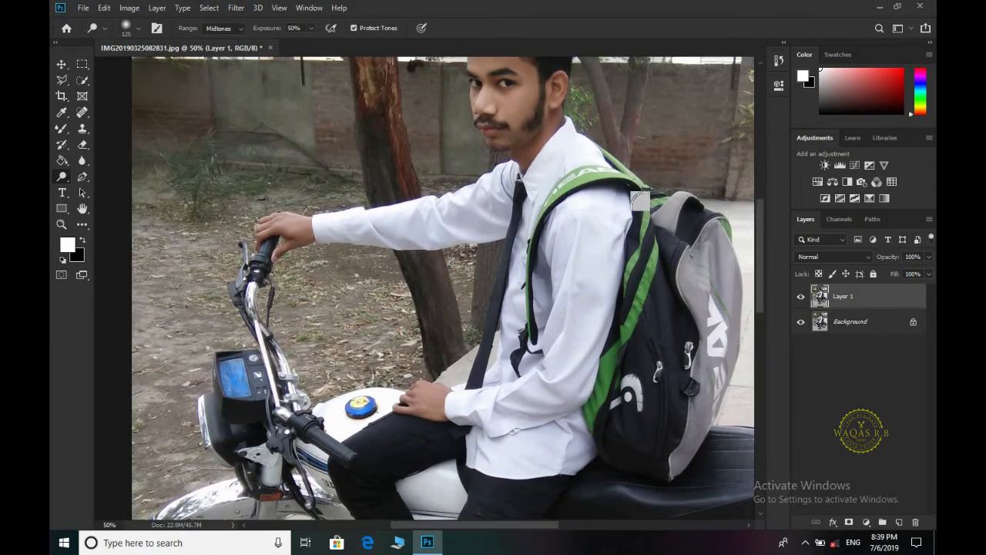
{"action": "scroll", "coordinate": [647, 219], "scroll_direction": "up", "scroll_amount": 4}
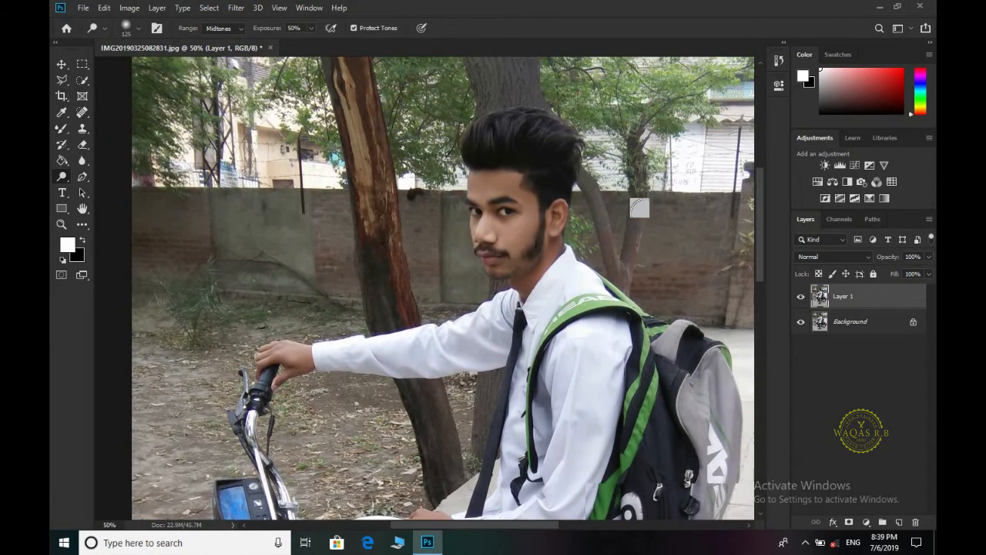
Examine the reshaped hair and retouched face up close, and check how they look in the whole photo
{"action": "key", "text": "ctrl+plus"}
{"action": "key", "text": "ctrl+plus"}
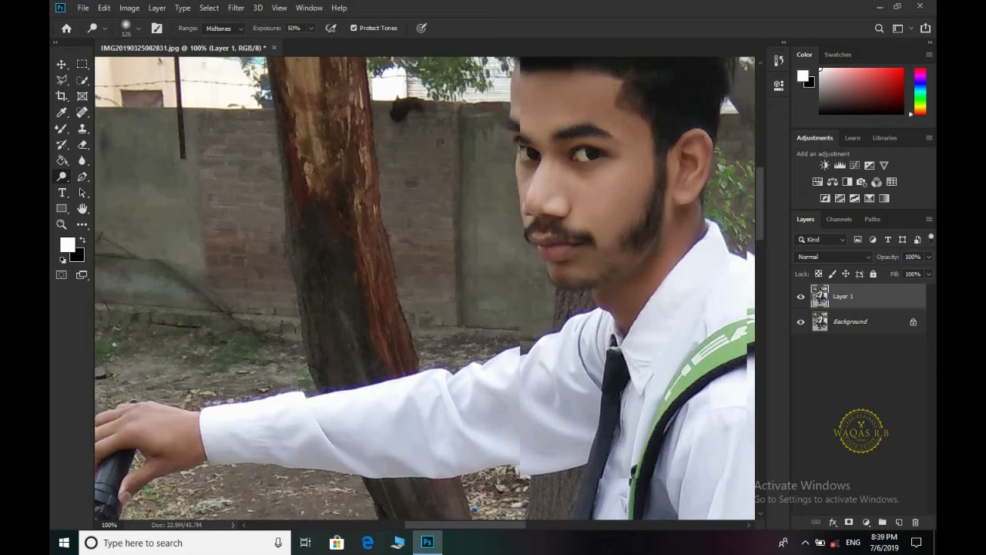
{"action": "scroll", "coordinate": [425, 289], "scroll_direction": "up", "scroll_amount": 2}
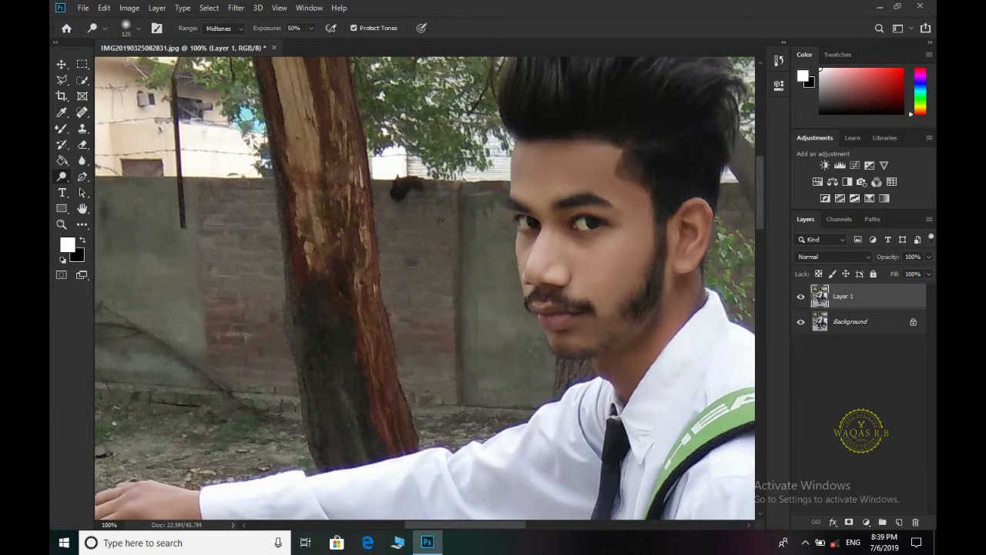
{"action": "scroll", "coordinate": [424, 289], "scroll_direction": "up", "scroll_amount": 1}
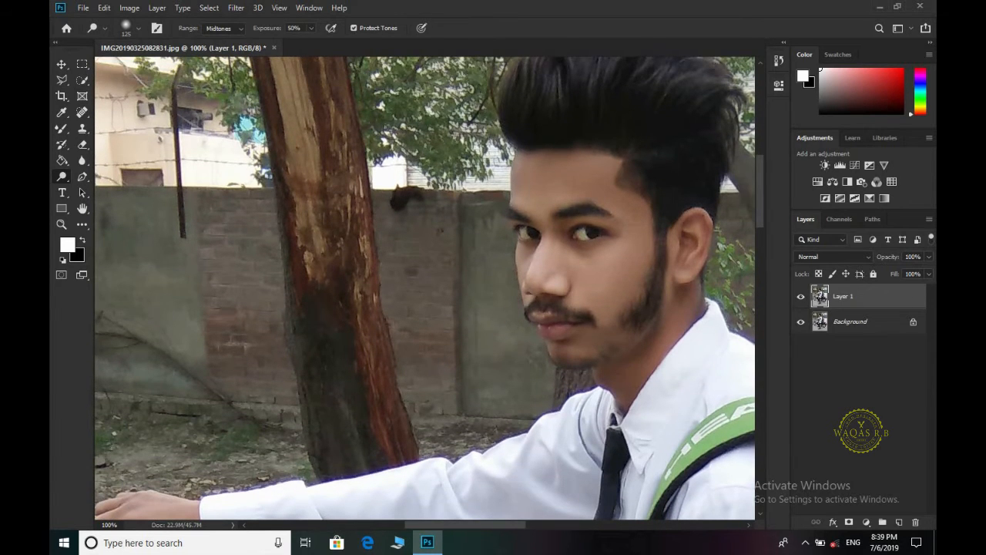
{"action": "scroll", "coordinate": [759, 277], "scroll_direction": "up", "scroll_amount": 3}
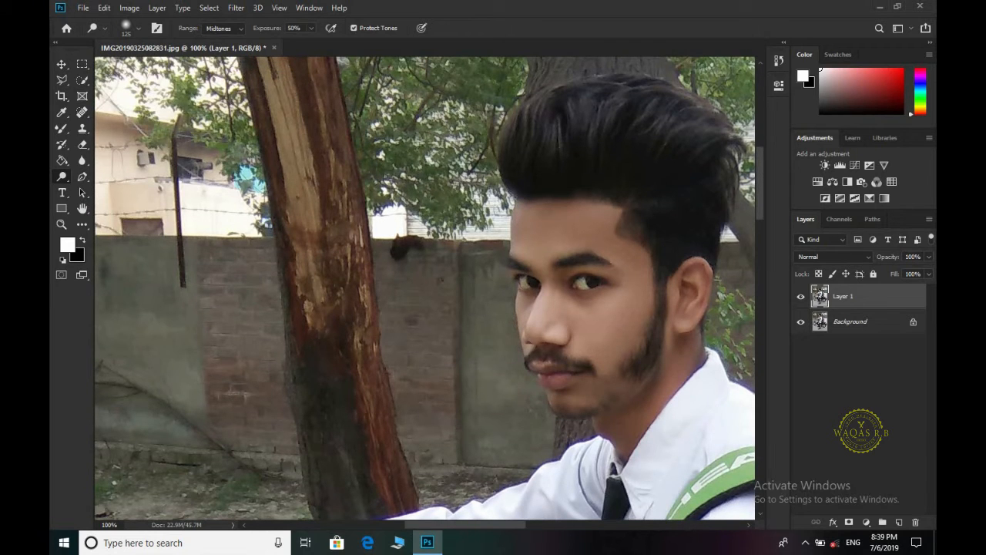
{"action": "scroll", "coordinate": [680, 327], "scroll_direction": "down", "scroll_amount": 1}
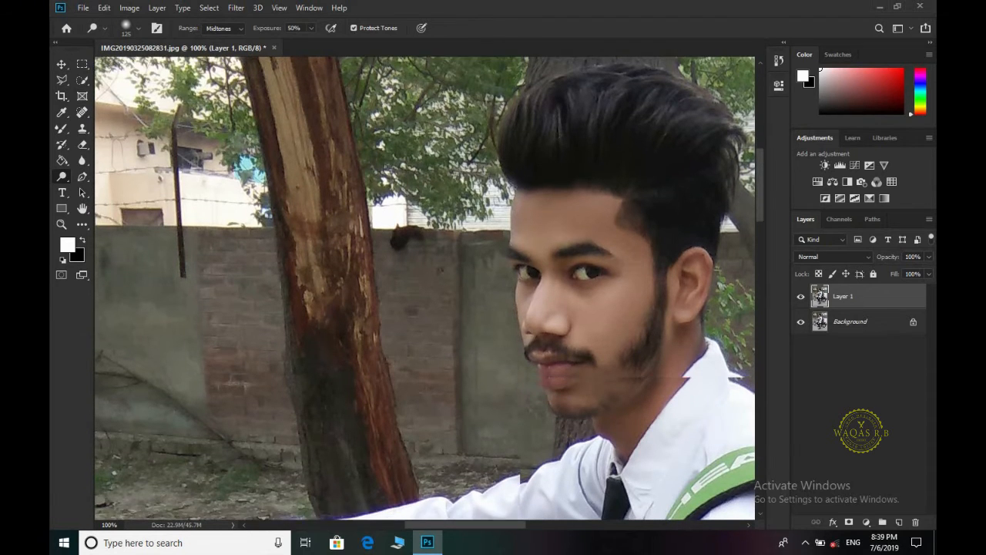
{"action": "key", "text": "ctrl+minus"}
{"action": "scroll", "coordinate": [578, 281], "scroll_direction": "down", "scroll_amount": 2}
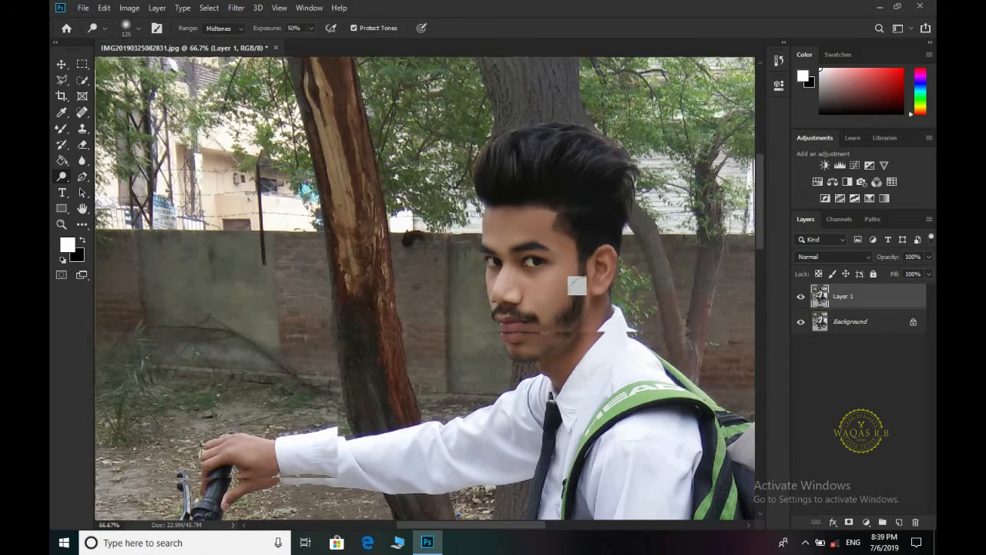
{"action": "key", "text": "ctrl+minus"}
{"action": "key", "text": "ctrl+minus"}
{"action": "key", "text": "ctrl+minus"}
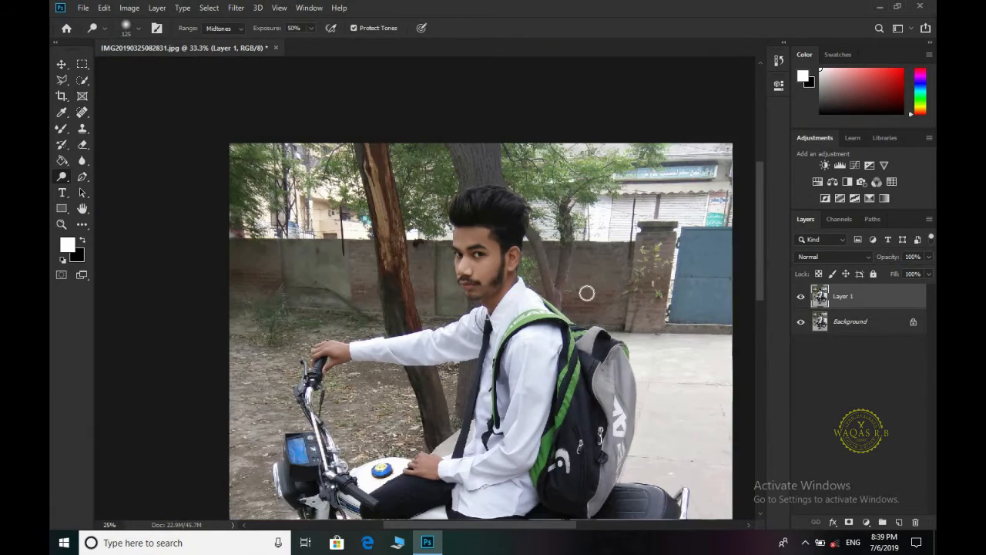
Select the man and his motorcycle using the Quick Selection tool and Select Subject
{"action": "left_click", "coordinate": [82, 80]}
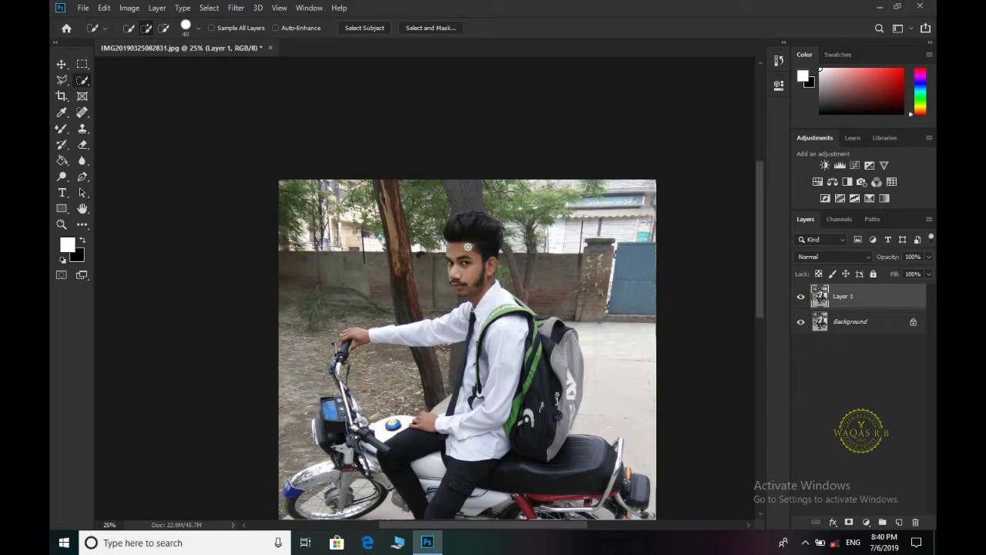
{"action": "mouse_move", "coordinate": [478, 286]}
{"action": "left_mouse_down"}
{"action": "mouse_move", "coordinate": [471, 247]}
{"action": "mouse_move", "coordinate": [456, 256]}
{"action": "mouse_move", "coordinate": [478, 233]}
{"action": "left_mouse_up"}
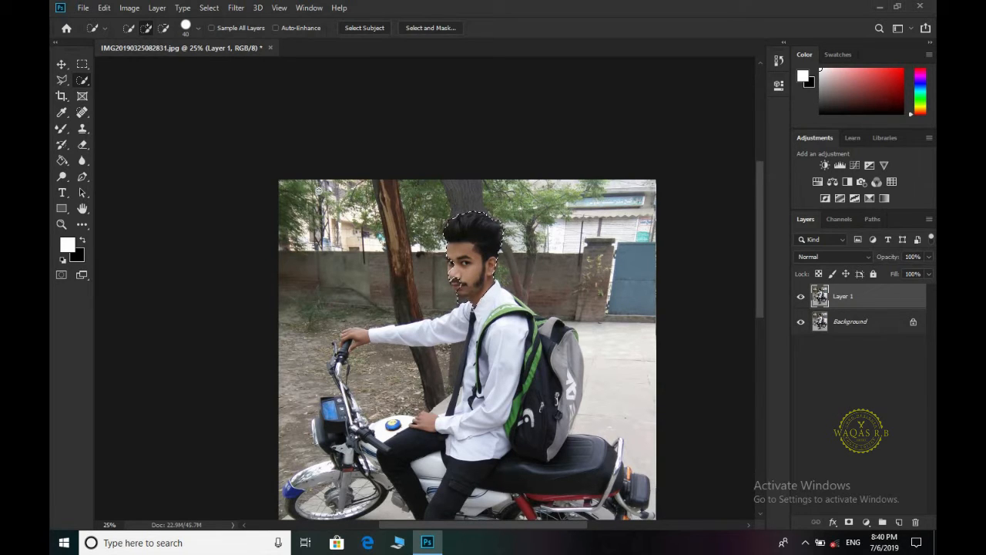
{"action": "key", "text": "ctrl+d"}
{"action": "scroll", "coordinate": [318, 190], "scroll_direction": "up", "scroll_amount": 3}
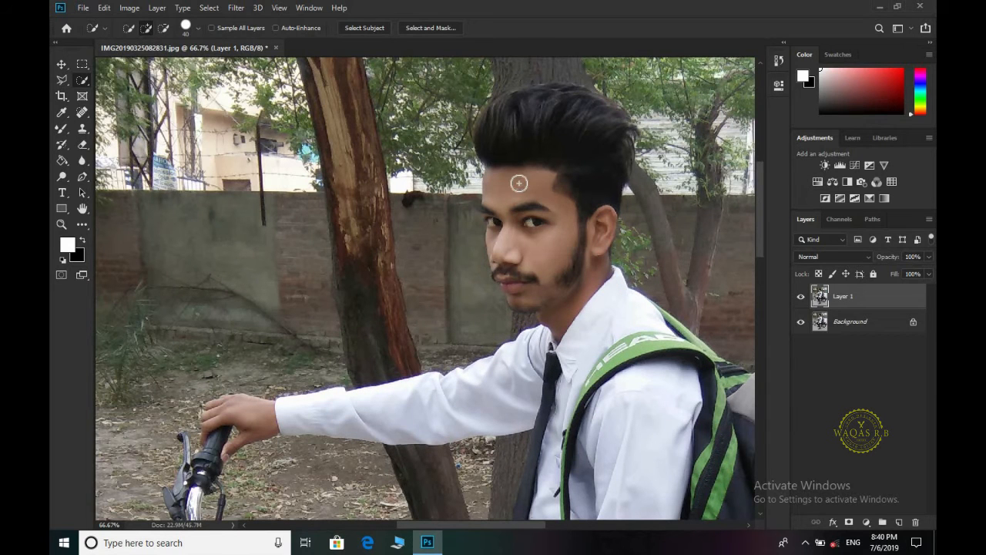
{"action": "left_click_drag", "start_coordinate": [565, 241], "coordinate": [544, 147]}
{"action": "left_click", "coordinate": [359, 31]}
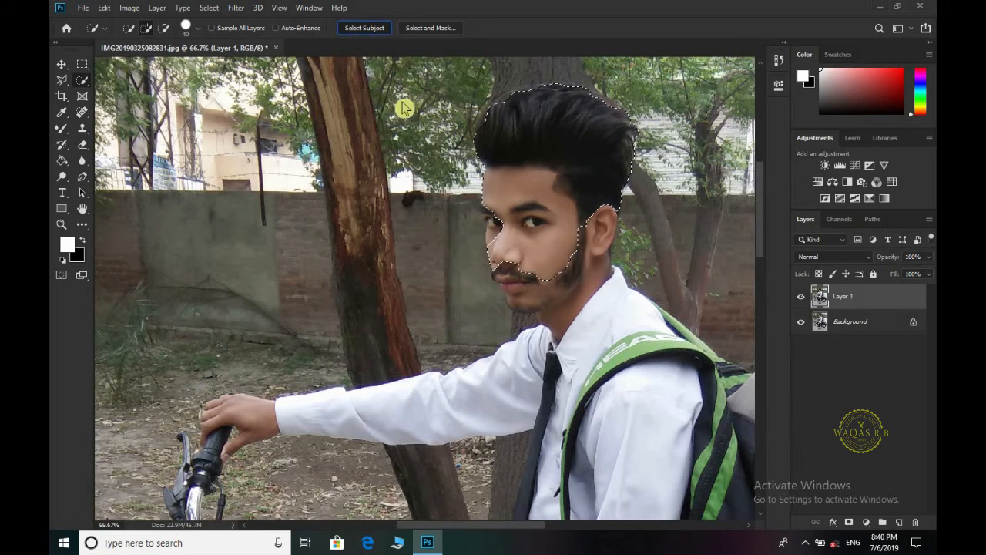
{"action": "left_click", "coordinate": [454, 210]}
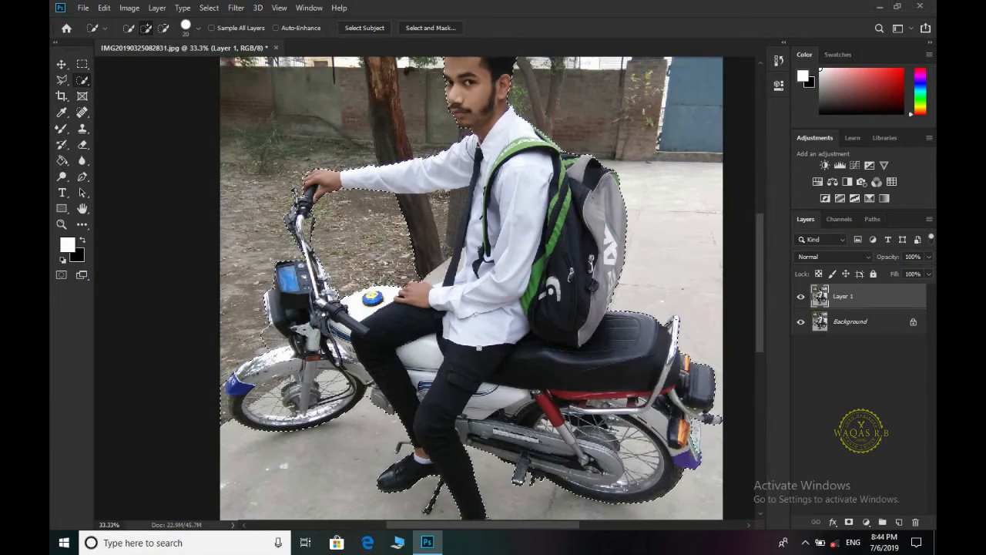
Invert the selection to target the background around the man and motorcycle
{"action": "scroll", "coordinate": [407, 437], "scroll_direction": "down", "scroll_amount": 2}
{"action": "left_click", "coordinate": [209, 8]}
{"action": "left_click", "coordinate": [231, 56]}
Apply a Lens Blur with a hexagon iris and radius 22 to the selected background
{"action": "scroll", "coordinate": [223, 58], "scroll_direction": "up", "scroll_amount": 1}
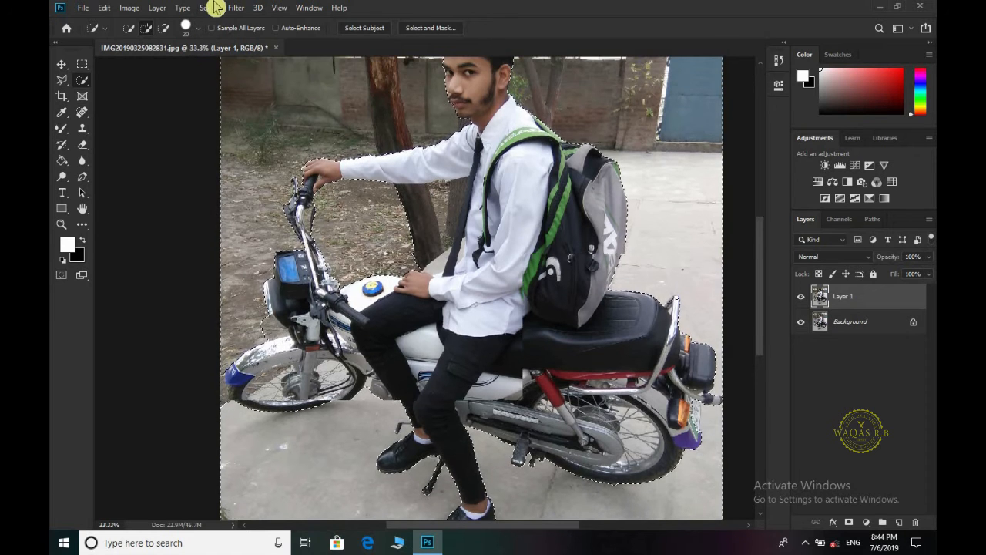
{"action": "left_click", "coordinate": [235, 14]}
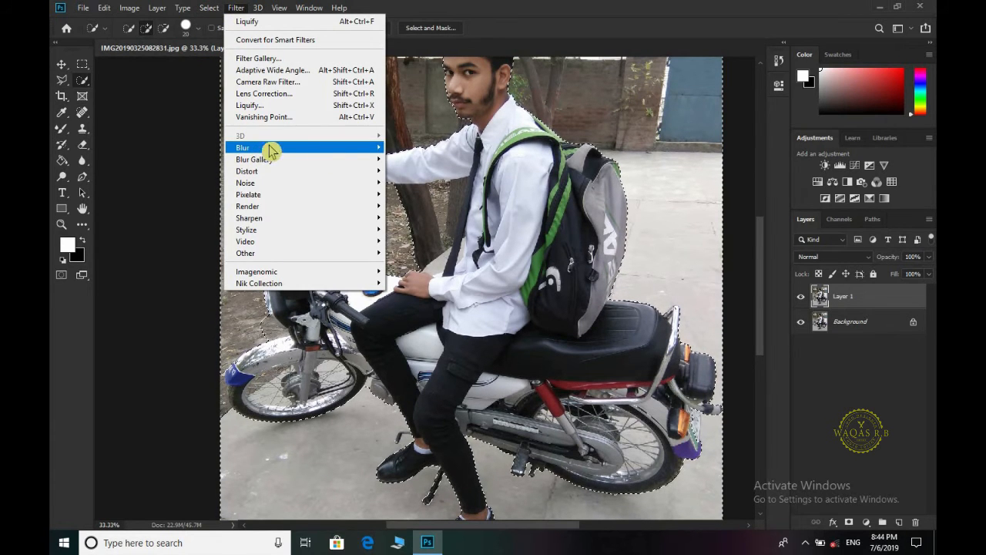
{"action": "mouse_move", "coordinate": [259, 150]}
{"action": "left_click", "coordinate": [436, 208]}
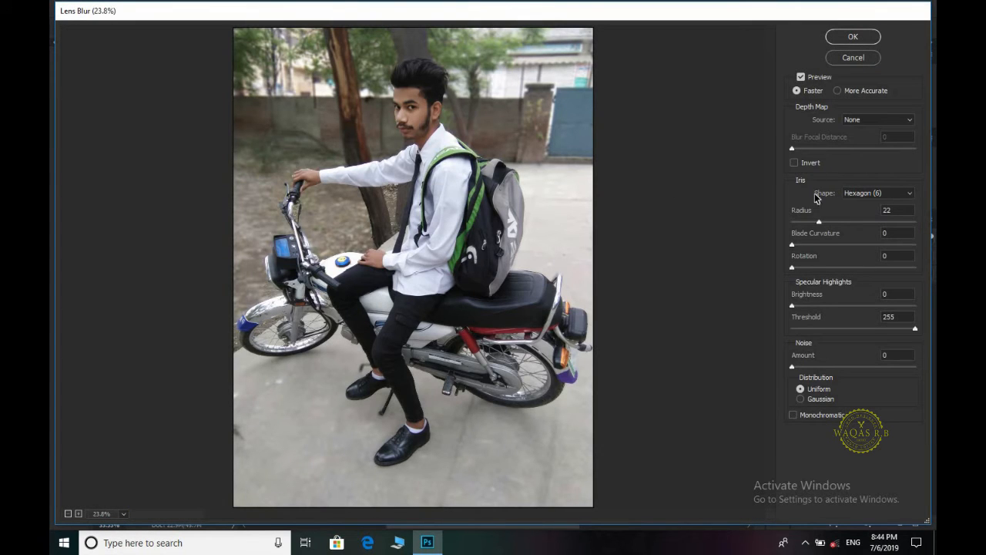
{"action": "left_click", "coordinate": [853, 39]}
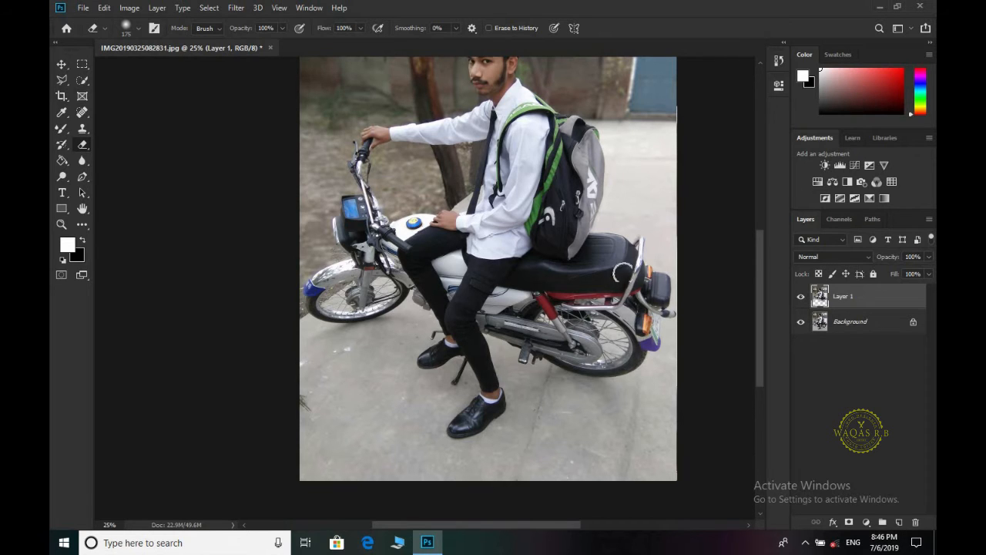
Compare the retouched photo with the original by hiding and showing Layer 1
{"action": "scroll", "coordinate": [611, 291], "scroll_direction": "up", "scroll_amount": 5}
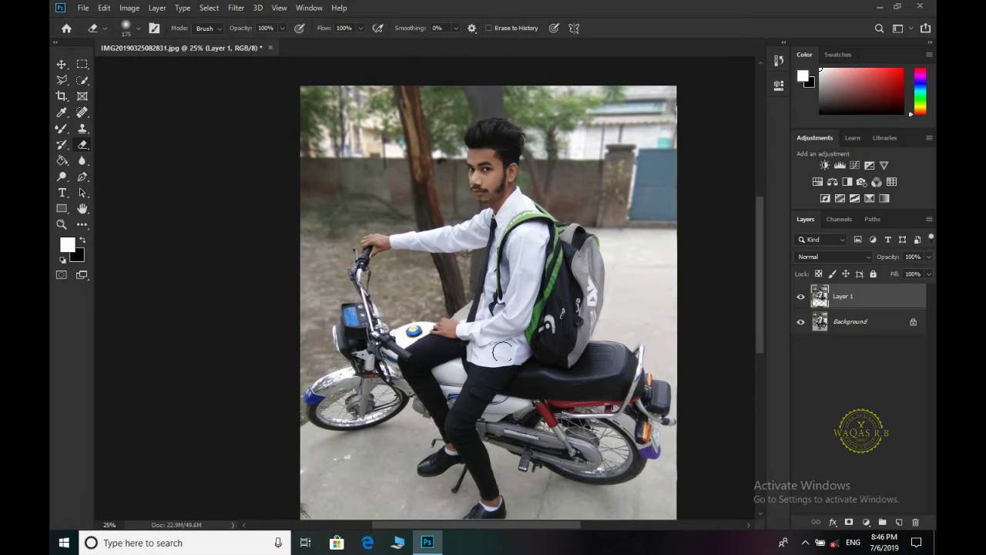
{"action": "scroll", "coordinate": [496, 351], "scroll_direction": "up", "scroll_amount": 1}
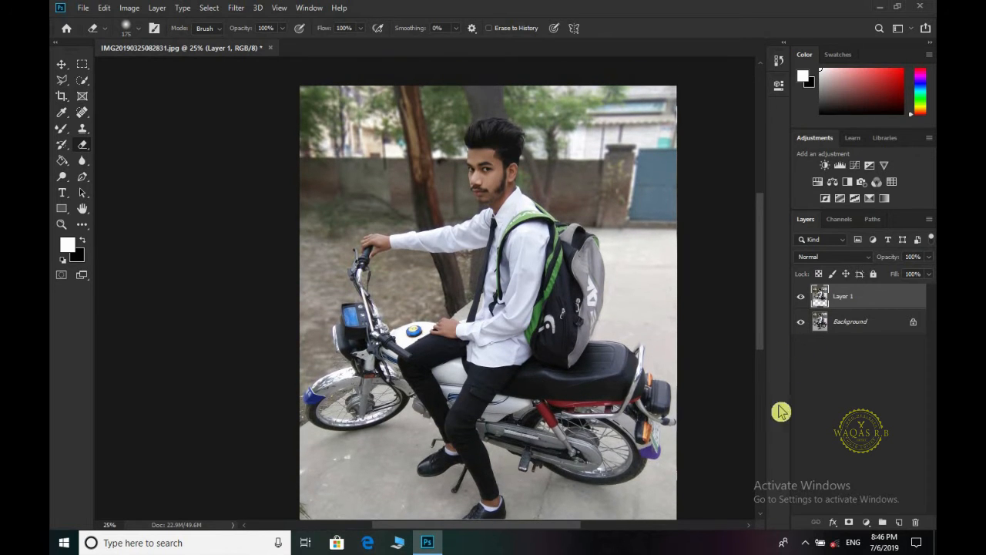
{"action": "scroll", "coordinate": [710, 380], "scroll_direction": "down", "scroll_amount": 1}
{"action": "left_click", "coordinate": [801, 299]}
{"action": "left_click", "coordinate": [801, 299]}
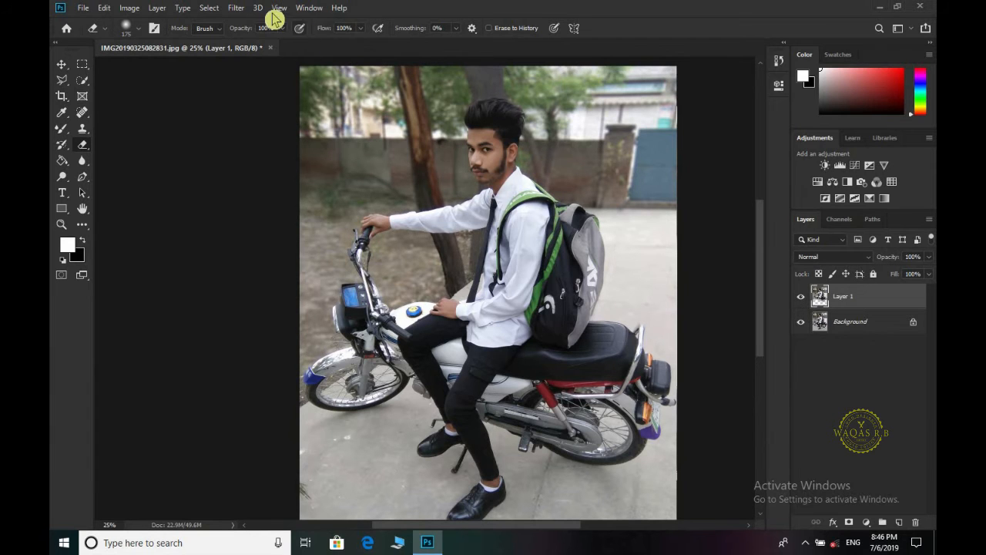
Open the Camera Raw filter for Layer 1 and set Temperature to -3 and Tint to -36
{"action": "left_click", "coordinate": [245, 11]}
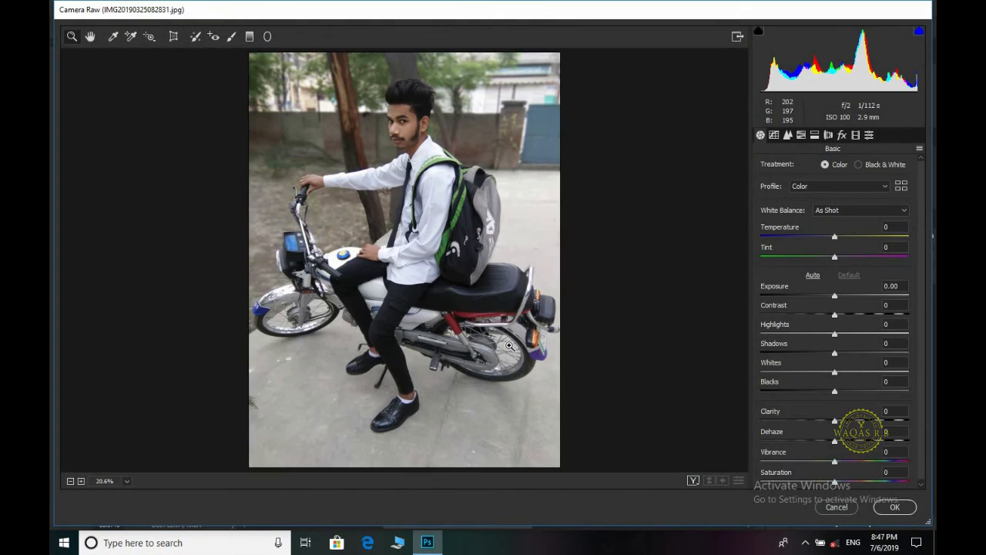
{"action": "left_click_drag", "start_coordinate": [825, 259], "coordinate": [834, 232]}
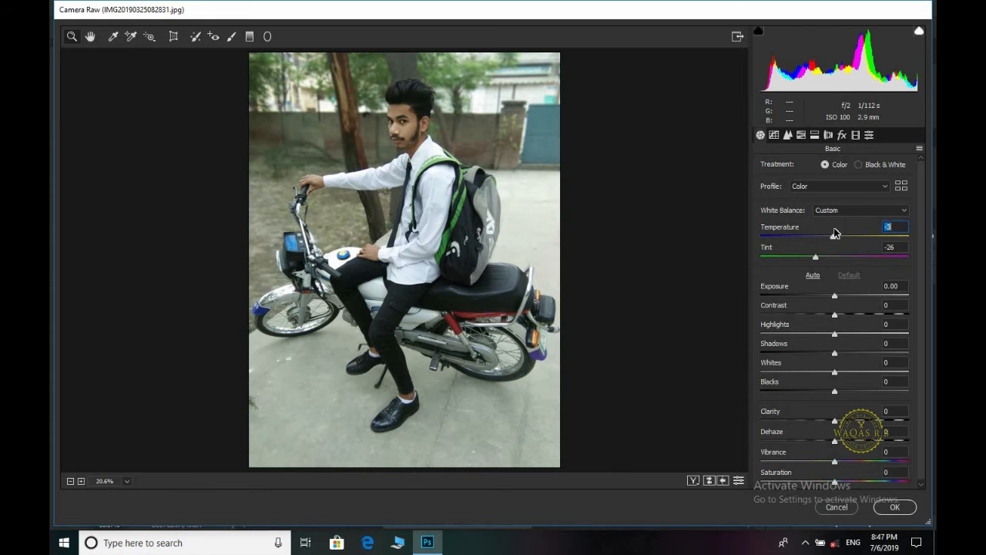
{"action": "mouse_move", "coordinate": [808, 260]}
{"action": "left_mouse_down"}
{"action": "mouse_move", "coordinate": [791, 257]}
{"action": "mouse_move", "coordinate": [809, 265]}
{"action": "left_mouse_up"}
Set the HSL luminance to +29 for Oranges, +12 for Reds and +100 for Blues
{"action": "left_click", "coordinate": [802, 137]}
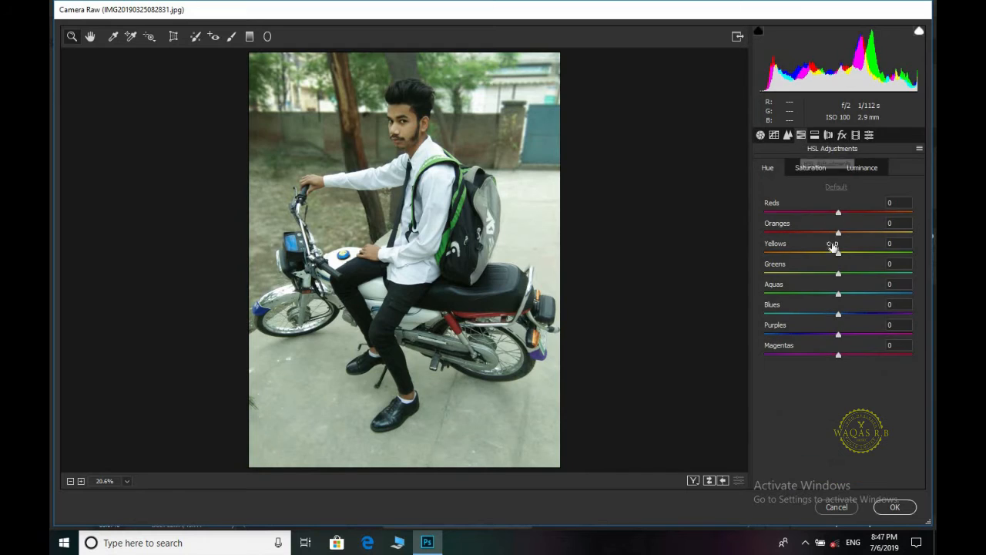
{"action": "left_click", "coordinate": [856, 170]}
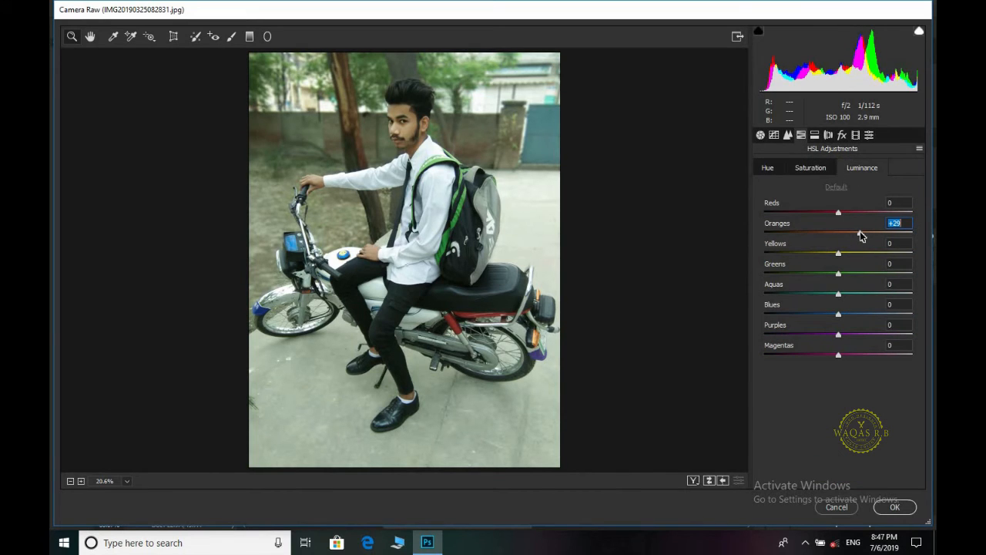
{"action": "left_click_drag", "start_coordinate": [838, 213], "coordinate": [897, 213]}
{"action": "left_click_drag", "start_coordinate": [839, 314], "coordinate": [935, 327]}
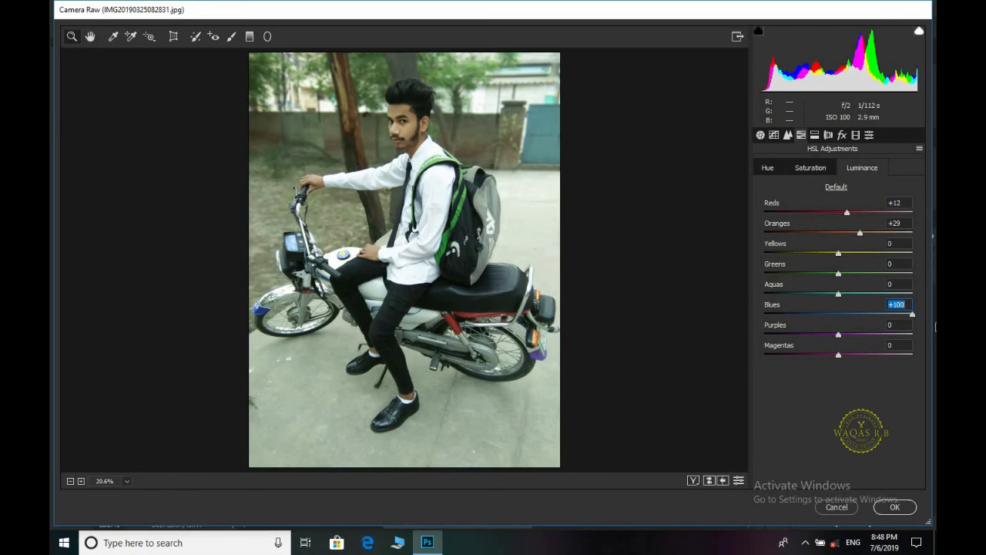
Fine-tune the luminance of Blues and raise the luminance of Oranges further
{"action": "left_click", "coordinate": [877, 314]}
{"action": "left_click_drag", "start_coordinate": [909, 320], "coordinate": [909, 318]}
{"action": "left_click_drag", "start_coordinate": [867, 237], "coordinate": [884, 242]}
Lower the HSL saturation of Oranges to -5 and apply the Camera Raw adjustments
{"action": "left_click", "coordinate": [811, 167]}
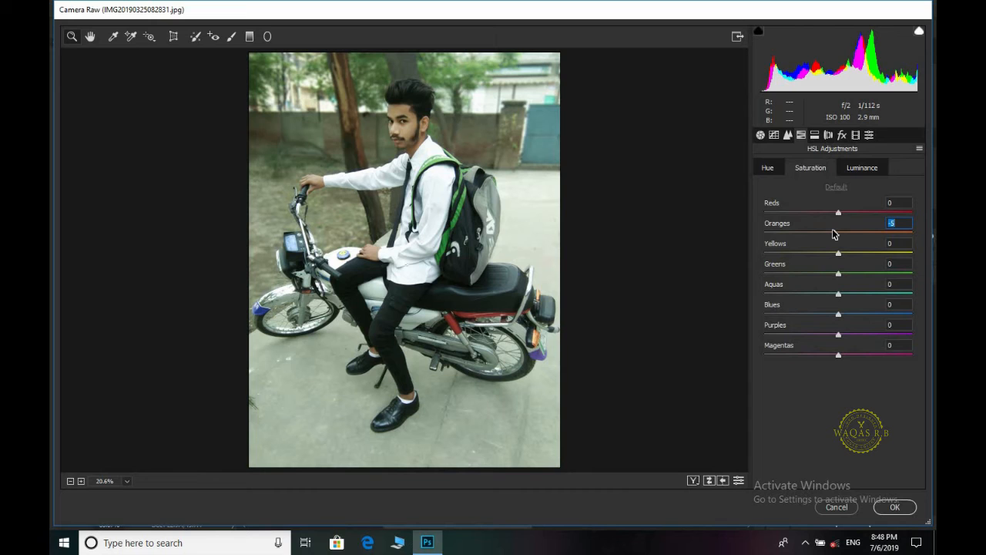
{"action": "left_click", "coordinate": [760, 135]}
{"action": "left_click", "coordinate": [893, 507]}
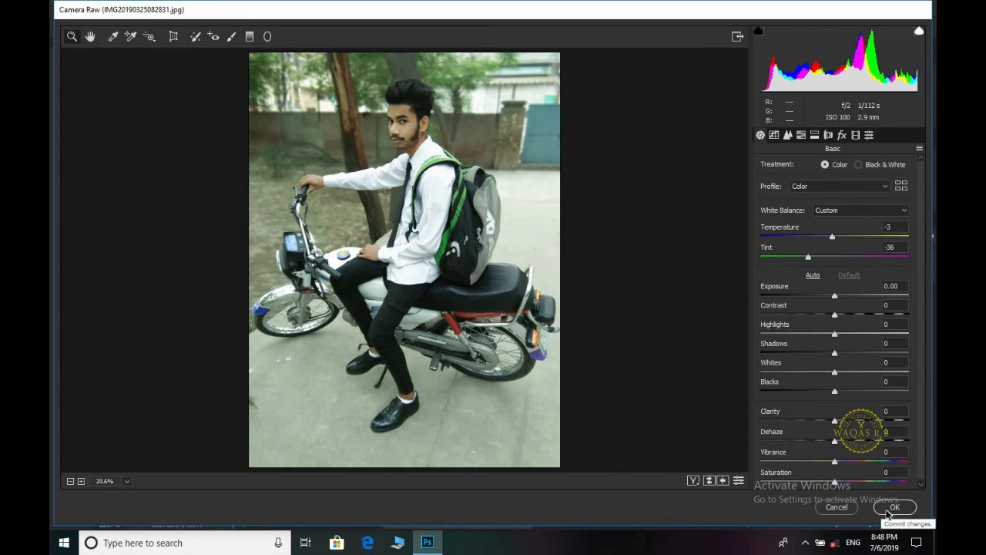
Add a Selective Color adjustment layer above Layer 1 and set Cyan to +23% for the Reds
{"action": "scroll", "coordinate": [483, 312], "scroll_direction": "down", "scroll_amount": 4}
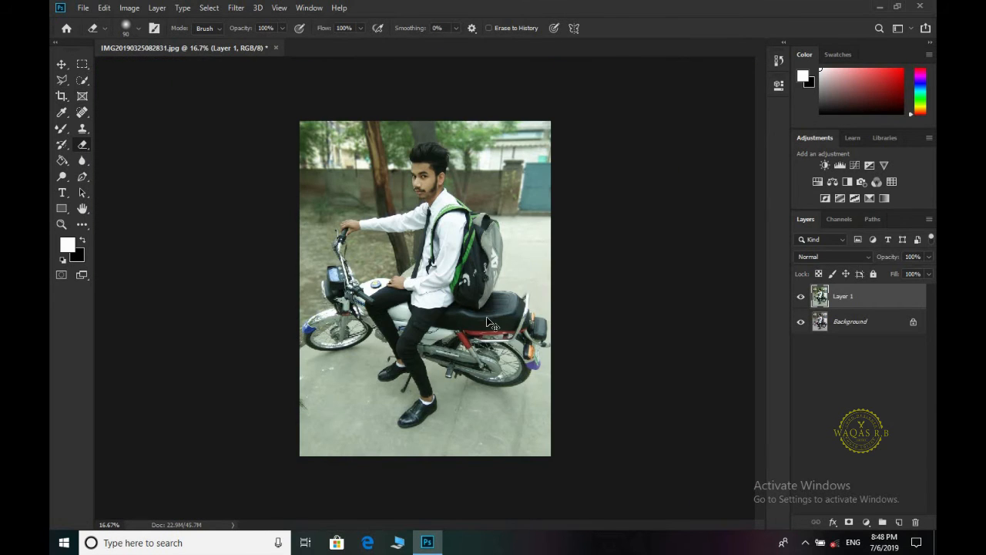
{"action": "scroll", "coordinate": [486, 323], "scroll_direction": "up", "scroll_amount": 1}
{"action": "left_click", "coordinate": [867, 522]}
{"action": "left_click", "coordinate": [872, 513]}
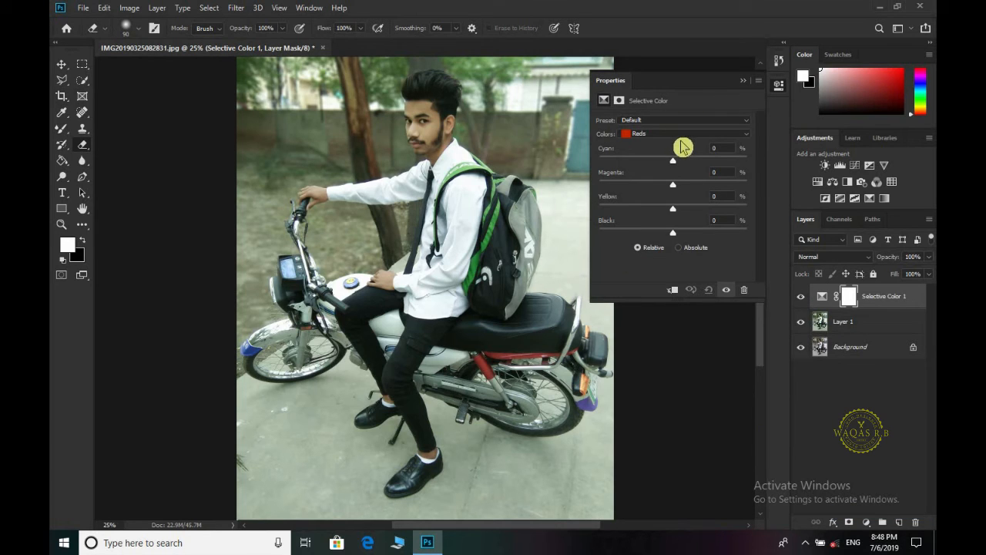
{"action": "left_click_drag", "start_coordinate": [674, 160], "coordinate": [694, 169]}
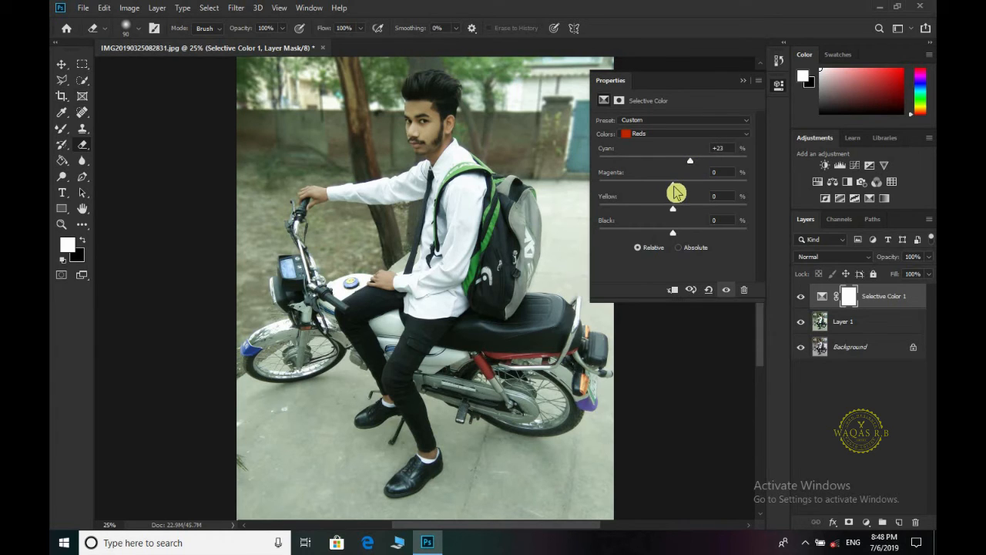
Set Magenta to -2% and Yellow to +7% for the Reds in the Selective Color adjustment
{"action": "left_click", "coordinate": [715, 176]}
{"action": "type", "text": "2"}
{"action": "key", "text": "Up"}
{"action": "key", "text": "Up"}
{"action": "key", "text": "Up"}
{"action": "key", "text": "Up"}
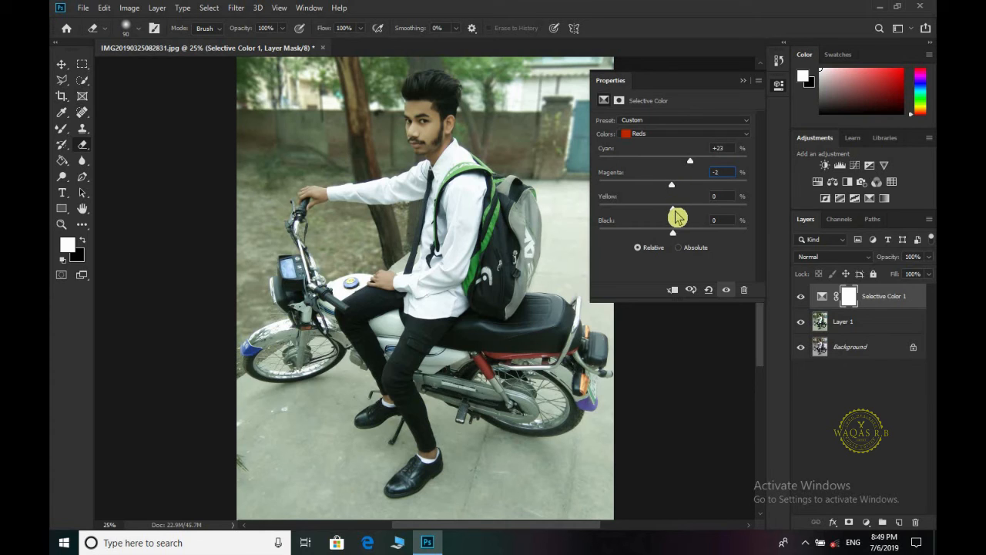
{"action": "left_click_drag", "start_coordinate": [677, 213], "coordinate": [680, 213]}
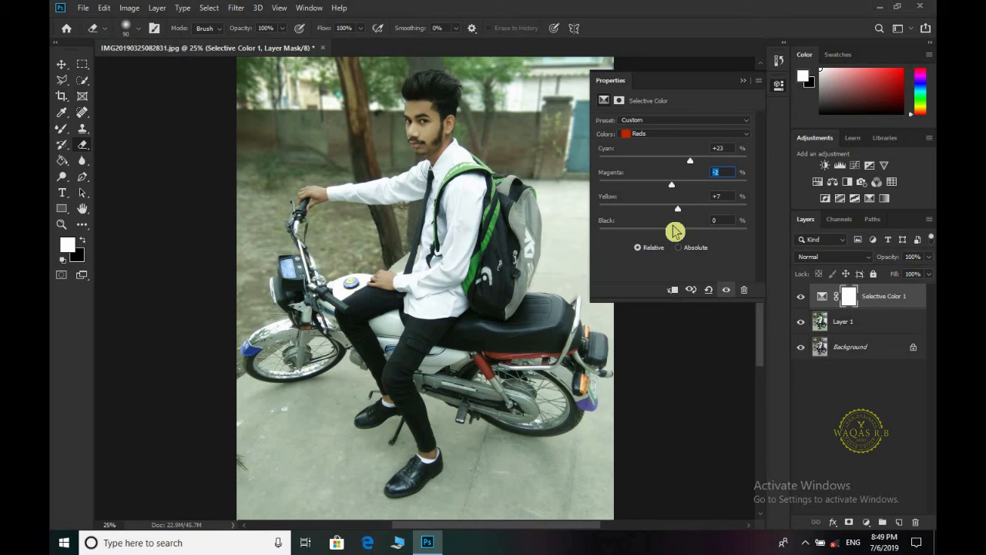
For the Yellows in Selective Color, set Cyan to +24% and Yellow to -34%, and reduce Black
{"action": "left_click", "coordinate": [667, 135]}
{"action": "left_click", "coordinate": [651, 145]}
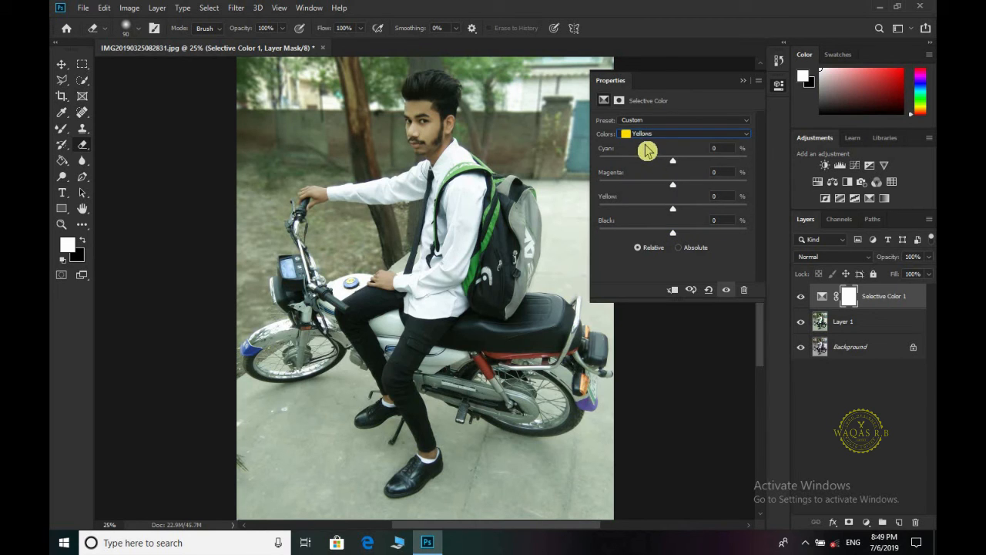
{"action": "left_click", "coordinate": [715, 148]}
{"action": "type", "text": "24"}
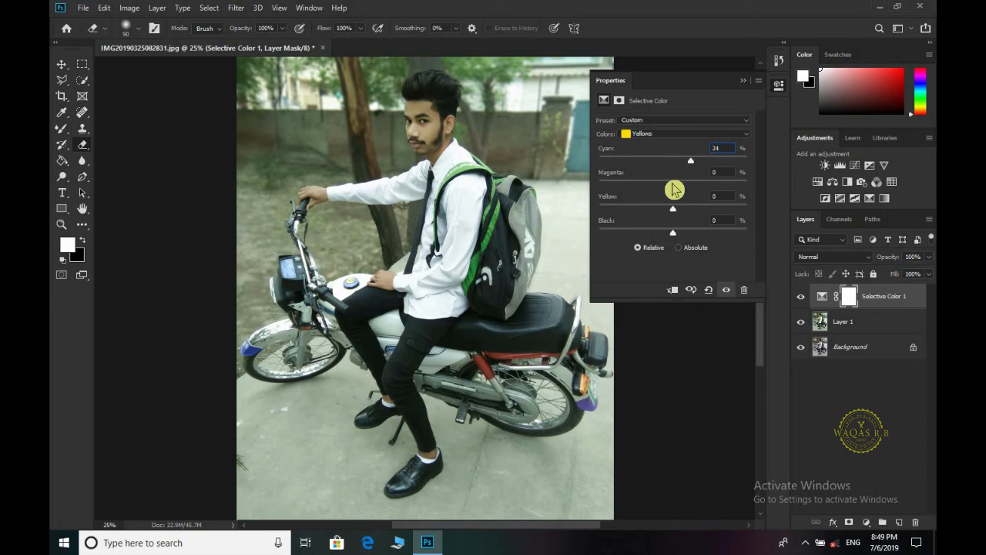
{"action": "left_click_drag", "start_coordinate": [671, 208], "coordinate": [651, 213]}
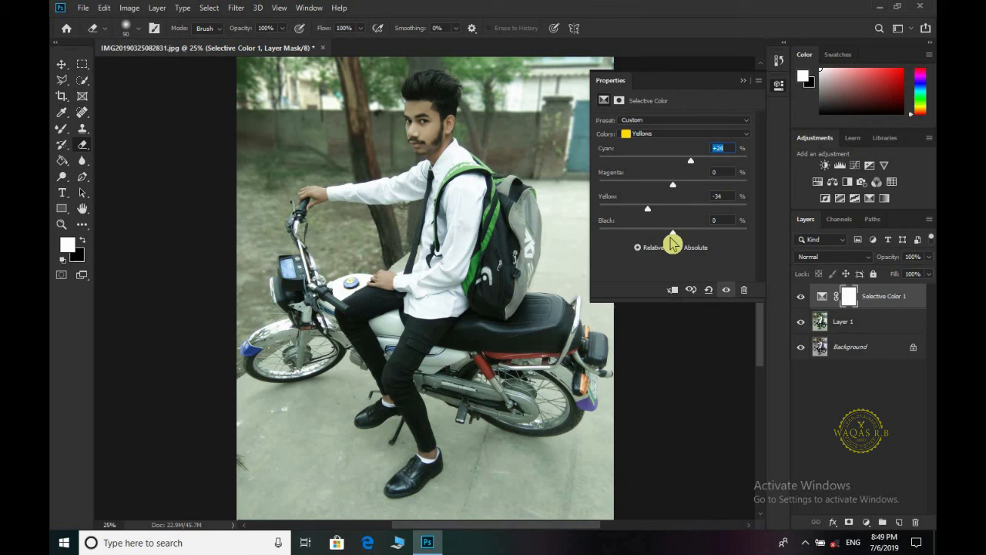
{"action": "left_click_drag", "start_coordinate": [673, 233], "coordinate": [656, 235]}
For the Greens in Selective Color, set Cyan to +100% and Magenta to -100%, and collapse the adjustment's properties
{"action": "left_click", "coordinate": [672, 135]}
{"action": "left_click", "coordinate": [655, 164]}
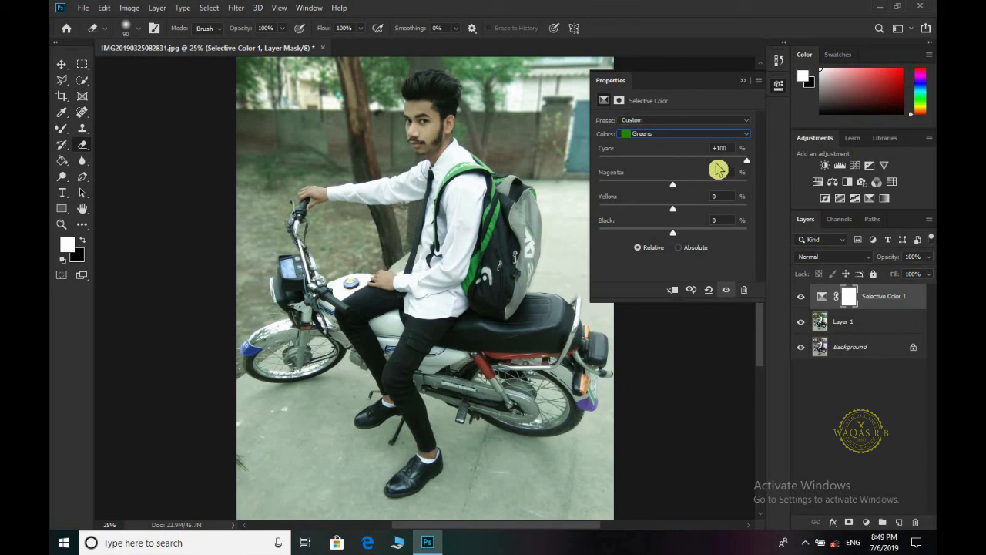
{"action": "left_click_drag", "start_coordinate": [675, 187], "coordinate": [564, 183]}
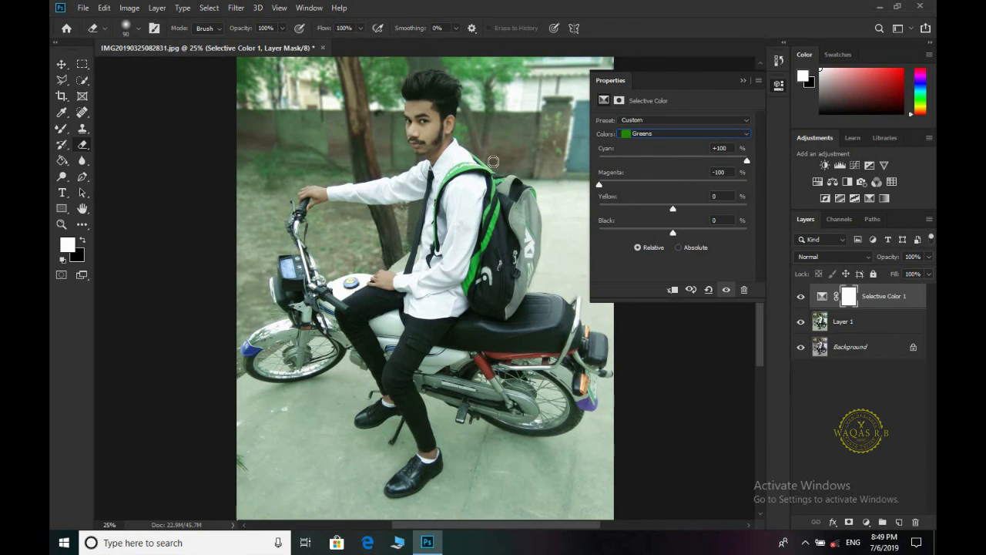
{"action": "left_click", "coordinate": [744, 80]}
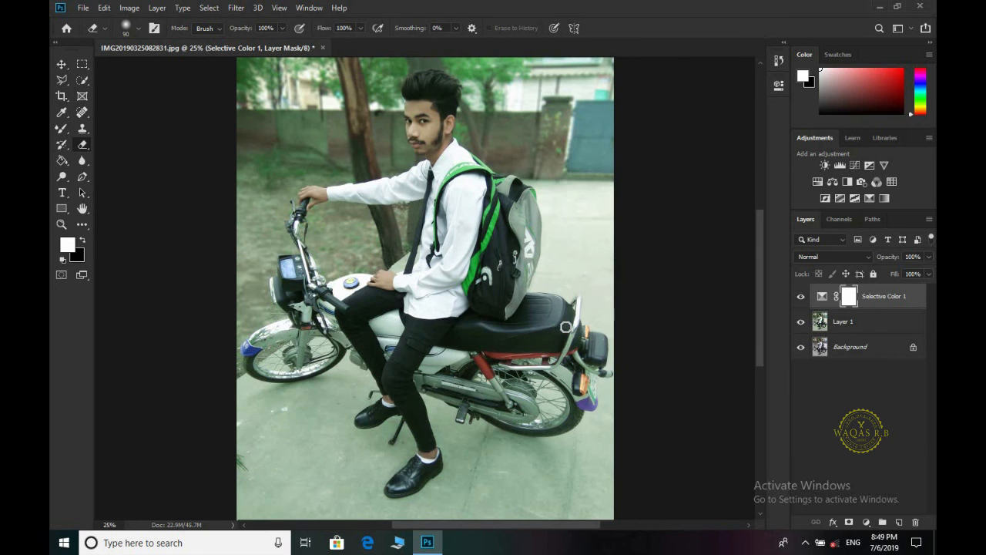
Merge the Selective Color 1 adjustment with Layer 1 and toggle the merged layer's visibility to compare before and after
{"action": "left_click", "coordinate": [876, 324]}
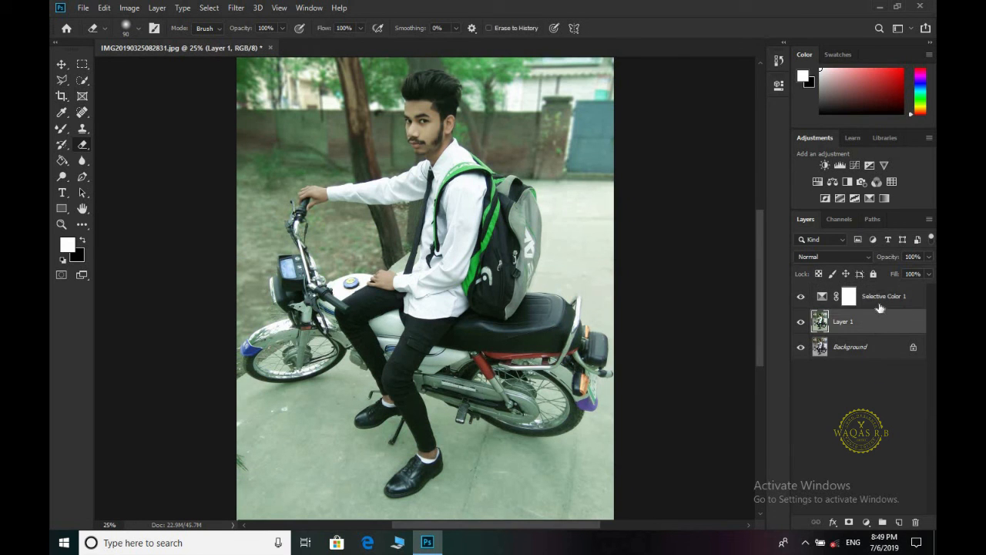
{"action": "left_click", "coordinate": [880, 305], "text": "shift"}
{"action": "right_click", "coordinate": [883, 310]}
{"action": "left_click", "coordinate": [721, 373]}
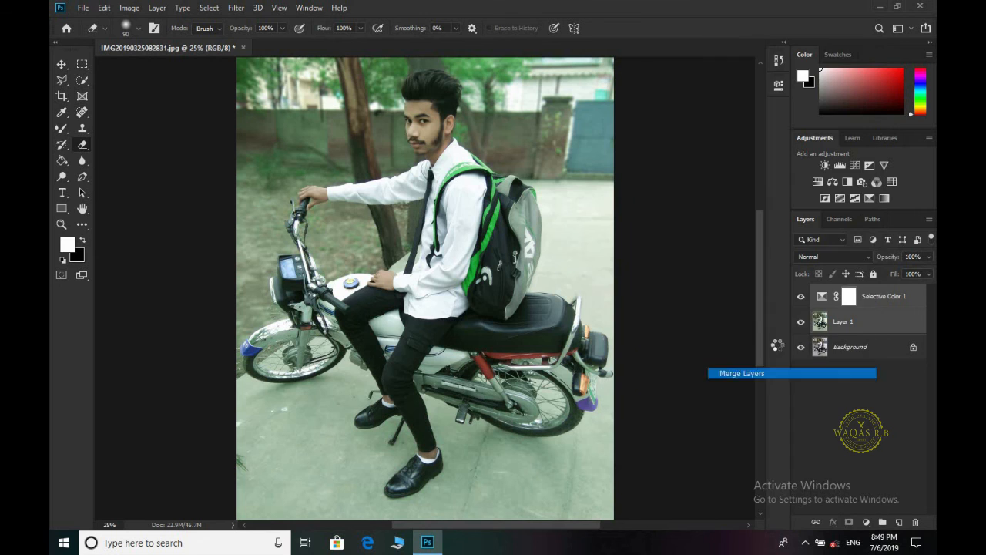
{"action": "left_click", "coordinate": [801, 298]}
{"action": "left_click", "coordinate": [801, 298]}
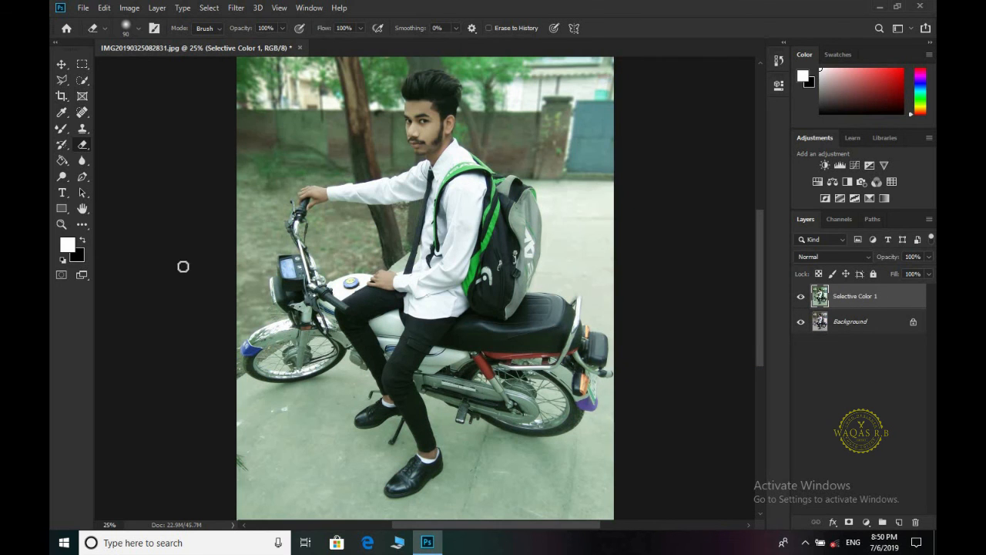
{"action": "left_click", "coordinate": [85, 9]}
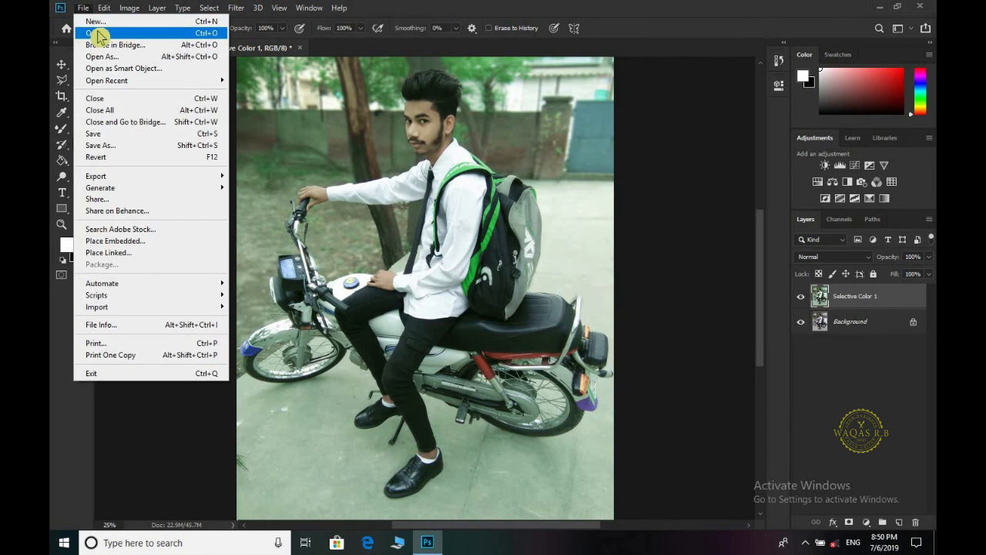
{"action": "key", "text": "Escape"}
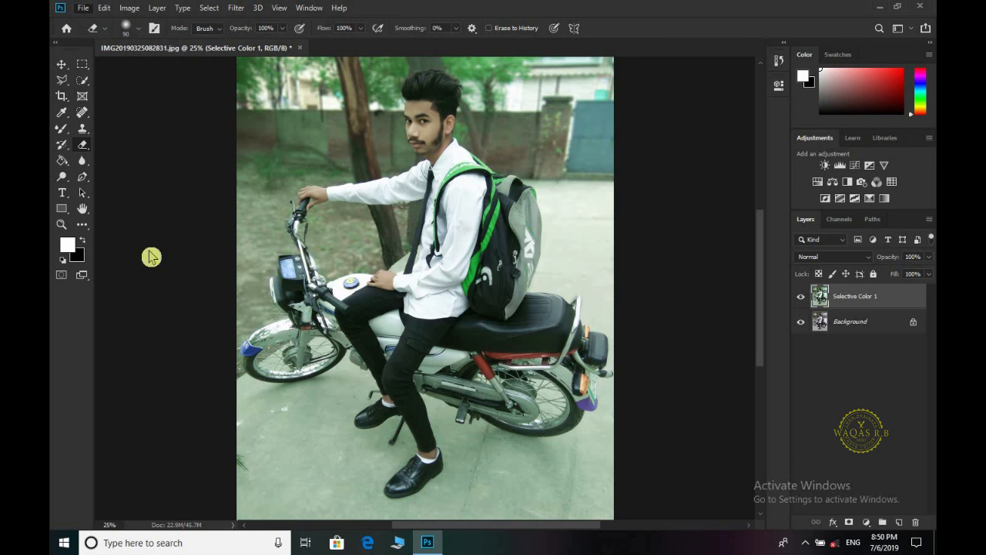
{"action": "key", "text": "ctrl+o"}
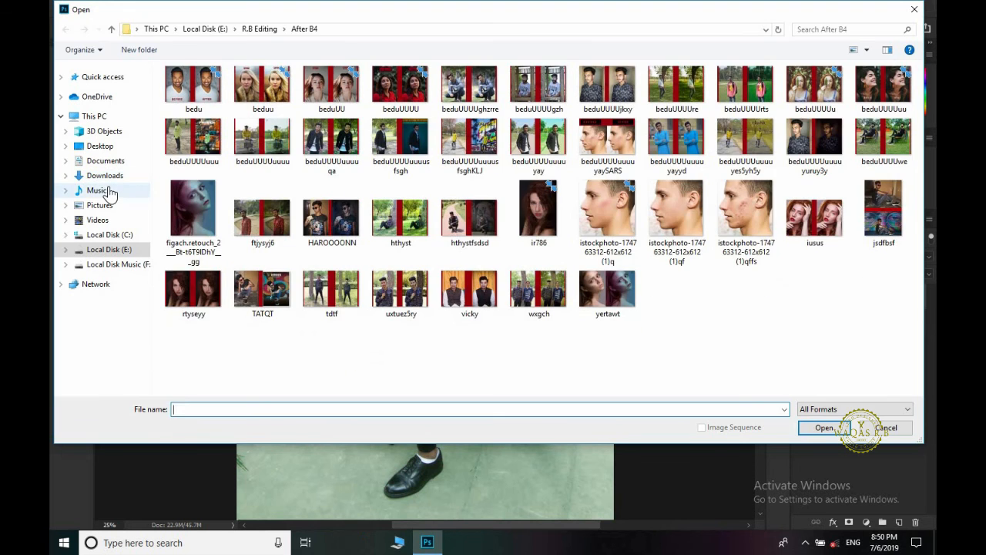
{"action": "left_click", "coordinate": [100, 191]}
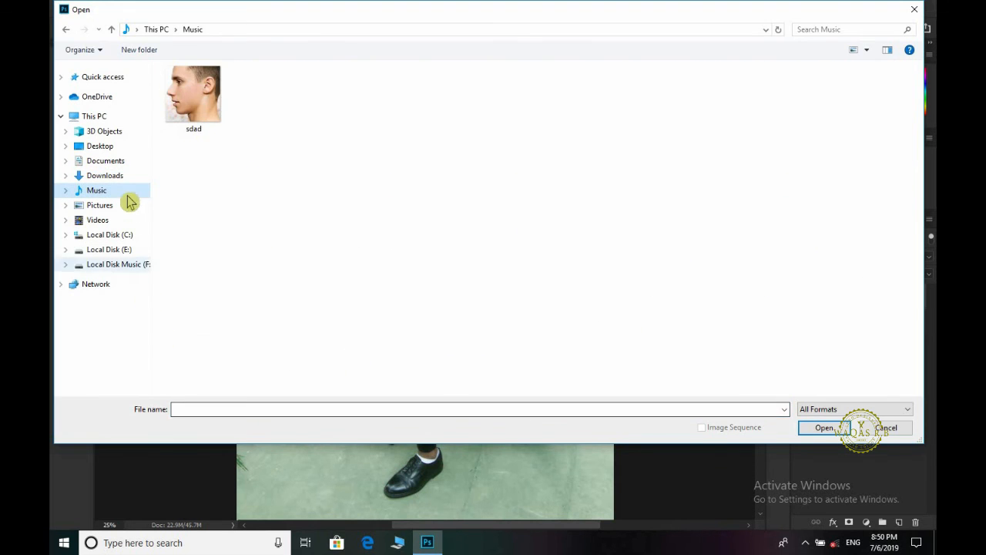
{"action": "left_click", "coordinate": [897, 430]}
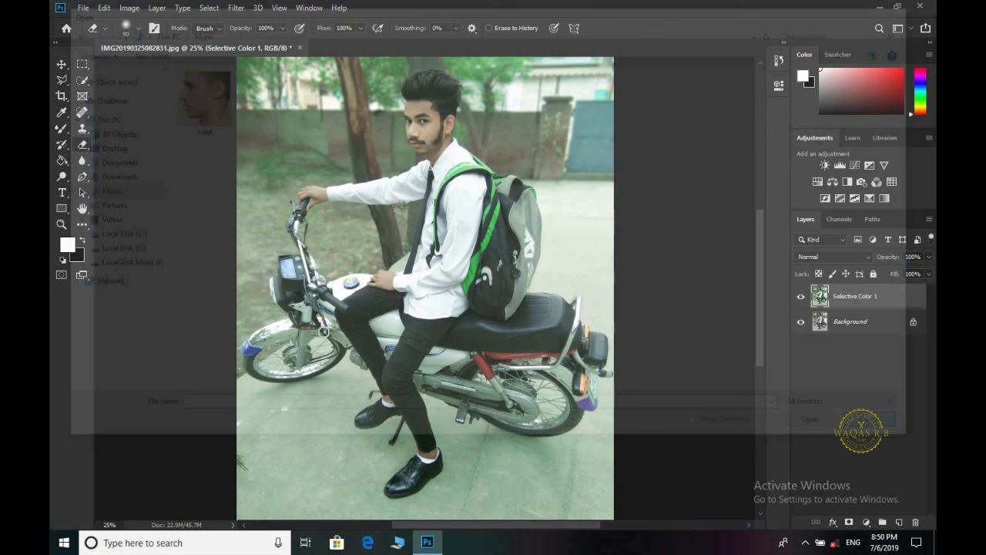
{"action": "left_click", "coordinate": [85, 7]}
{"action": "left_click", "coordinate": [108, 145]}
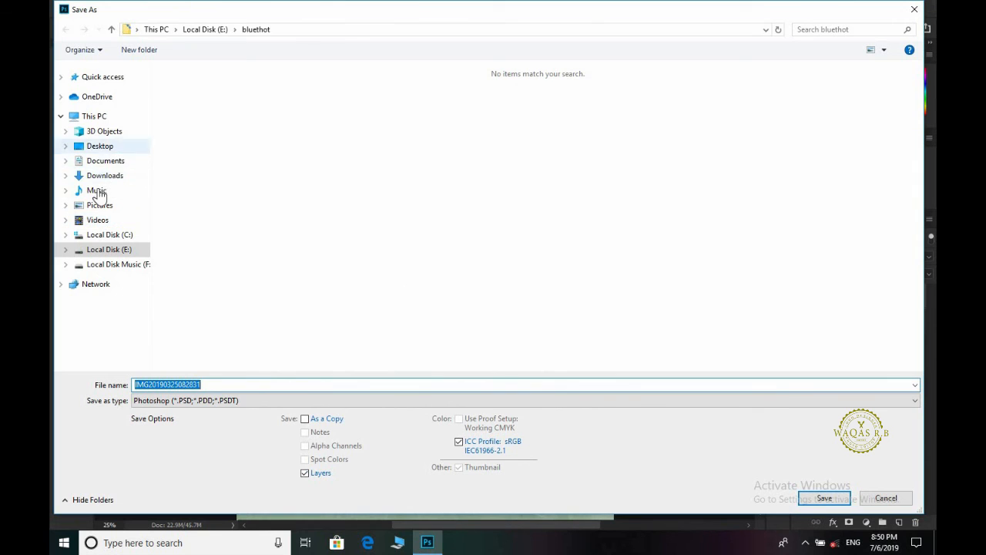
{"action": "left_click", "coordinate": [96, 191]}
{"action": "left_click", "coordinate": [198, 401]}
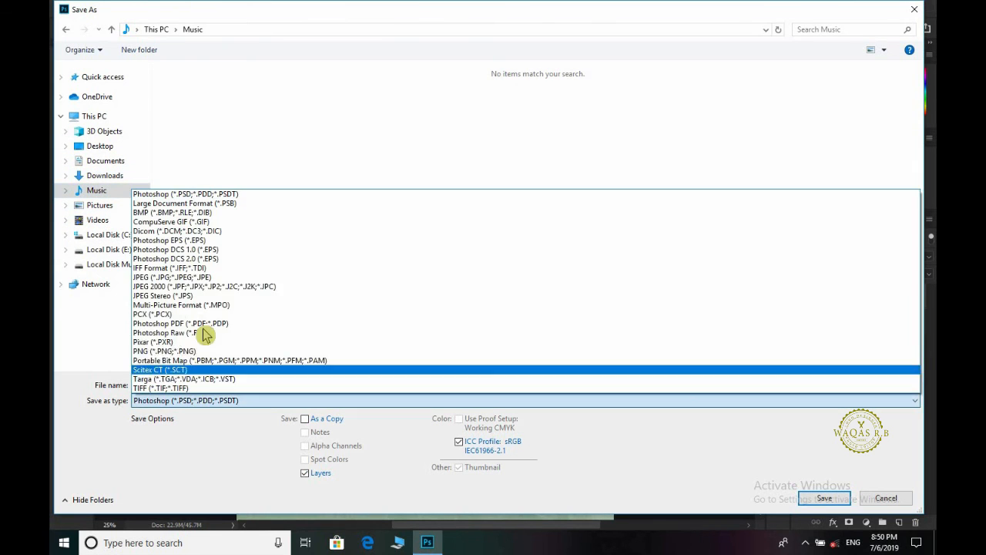
{"action": "left_click", "coordinate": [228, 280]}
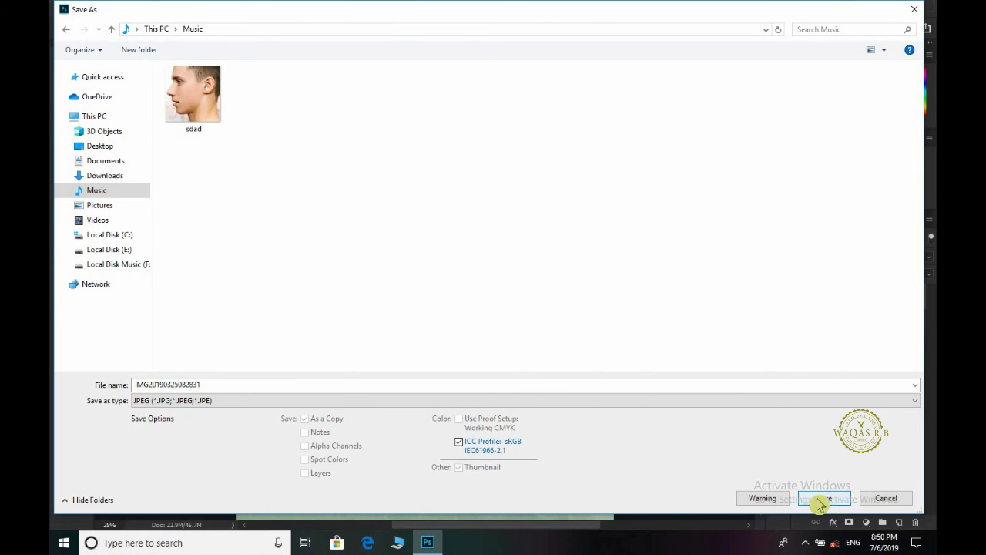
{"action": "left_click", "coordinate": [822, 499]}
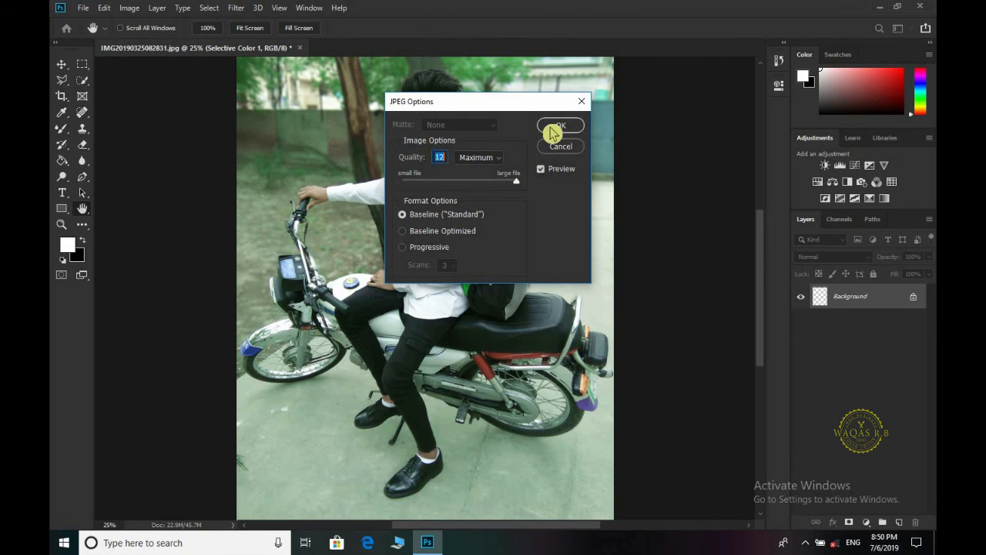